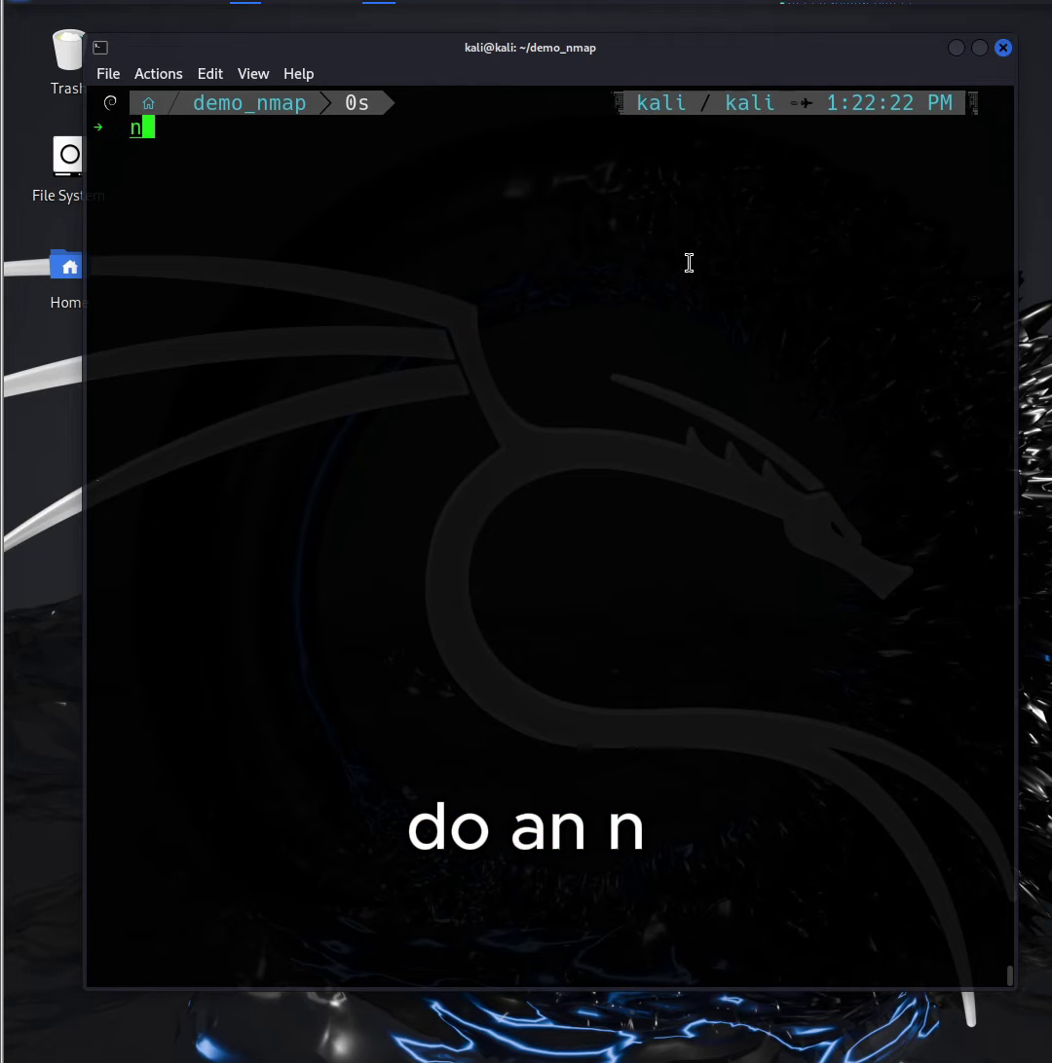
{"action": "type", "text": "map "}
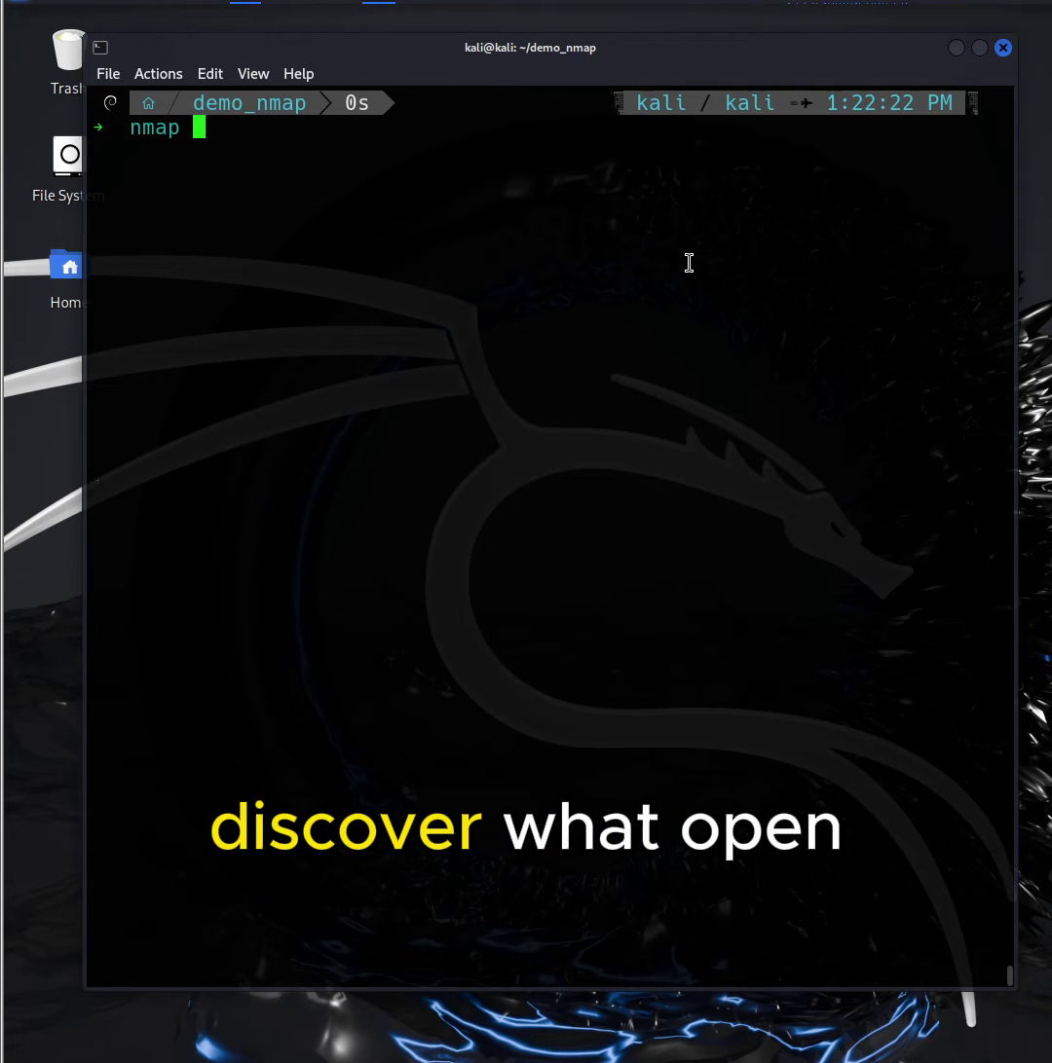
{"action": "type", "text": "-sn "}
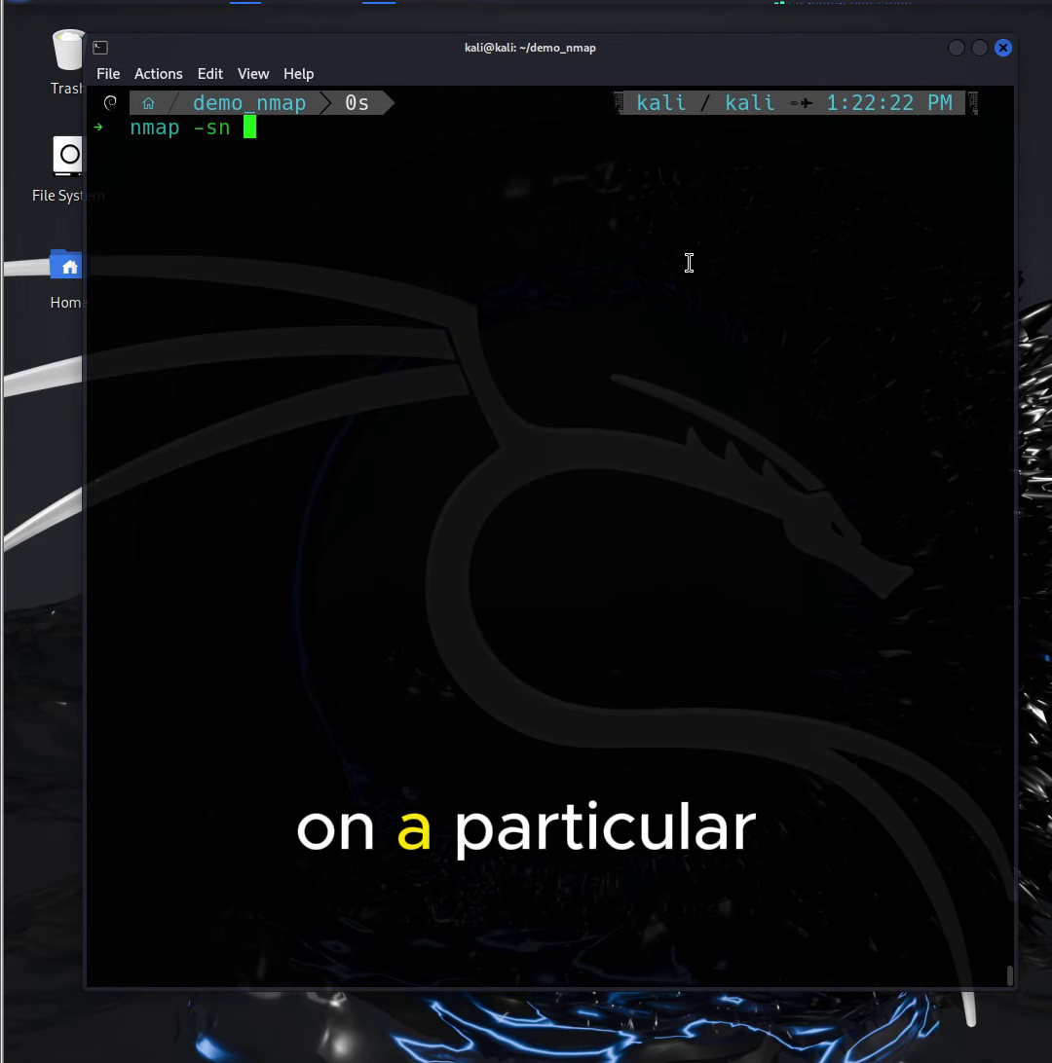
{"action": "type", "text": "192."}
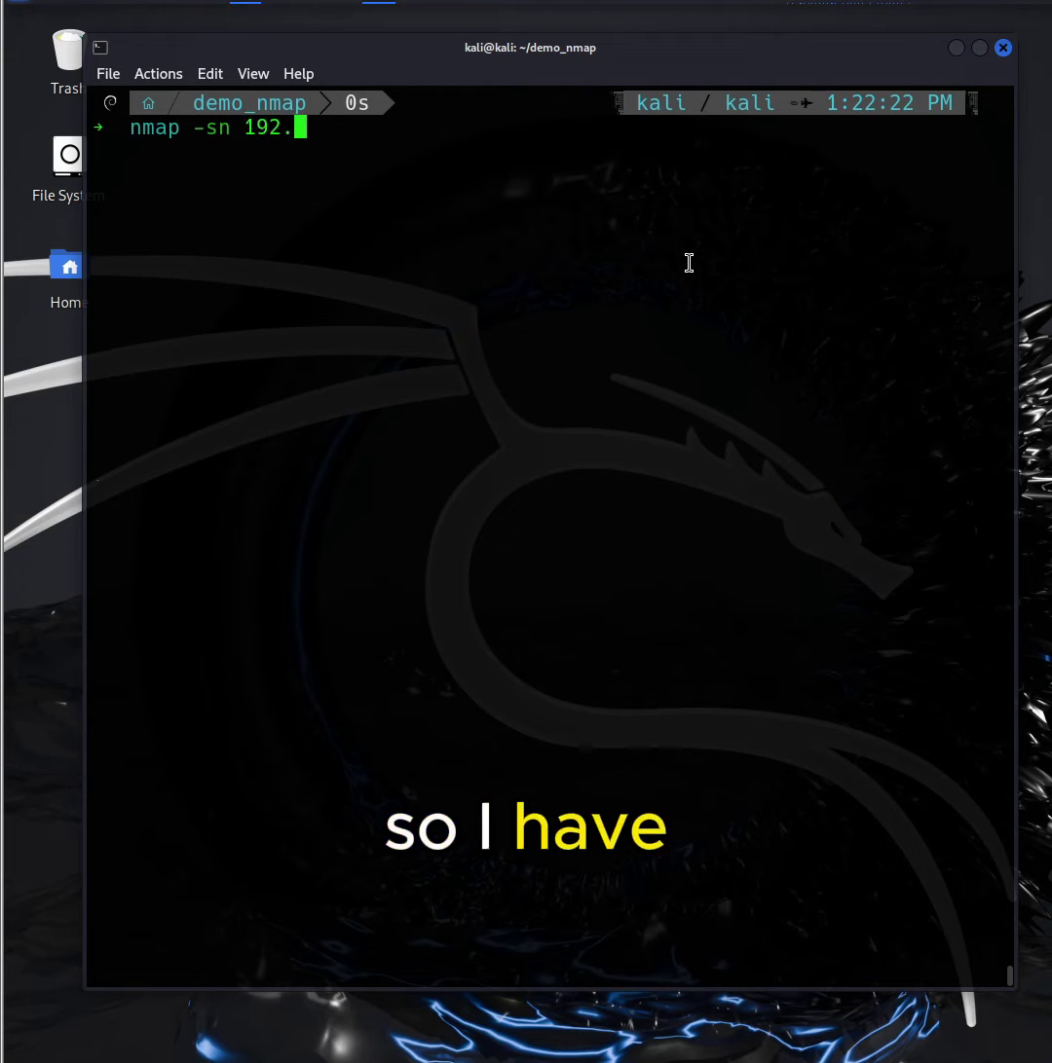
{"action": "type", "text": "168.100"}
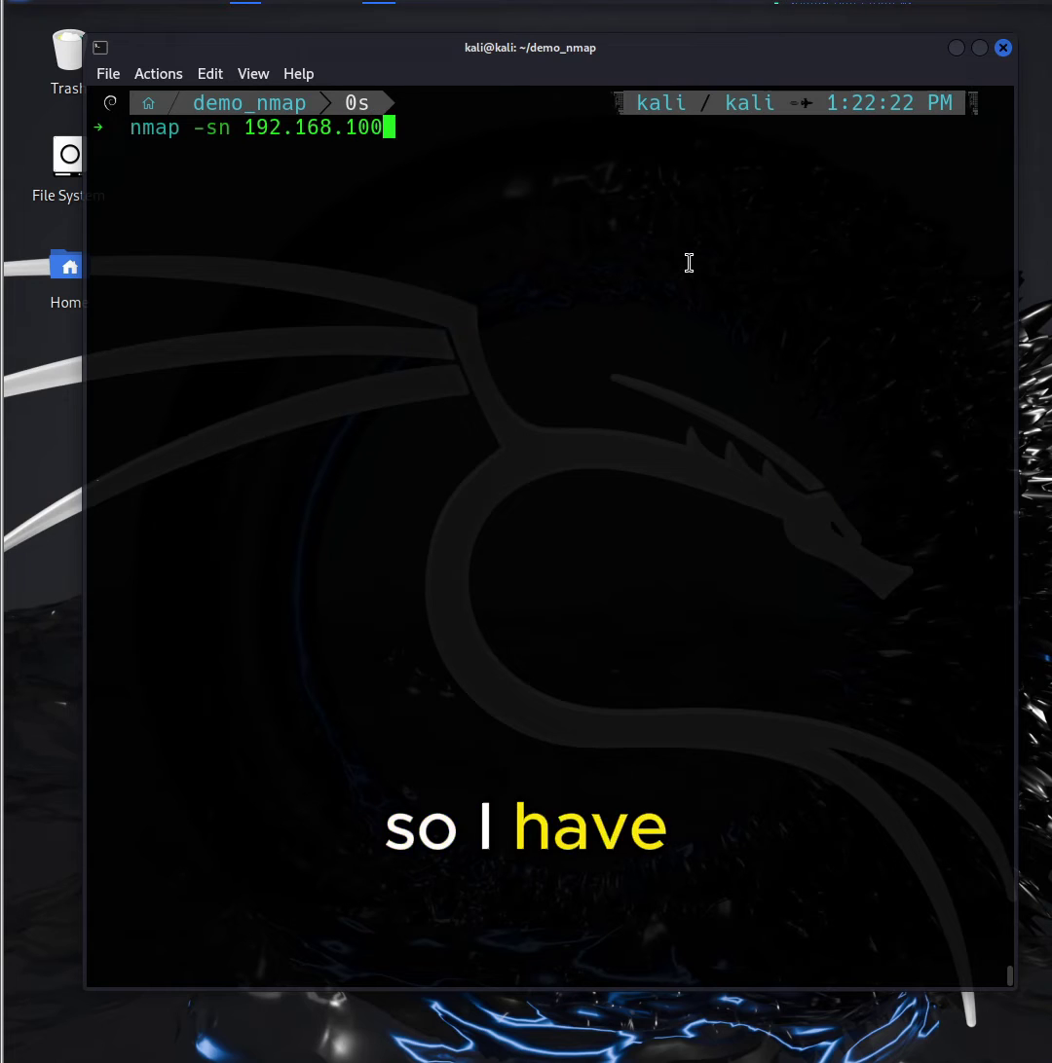
{"action": "type", "text": ".0/"}
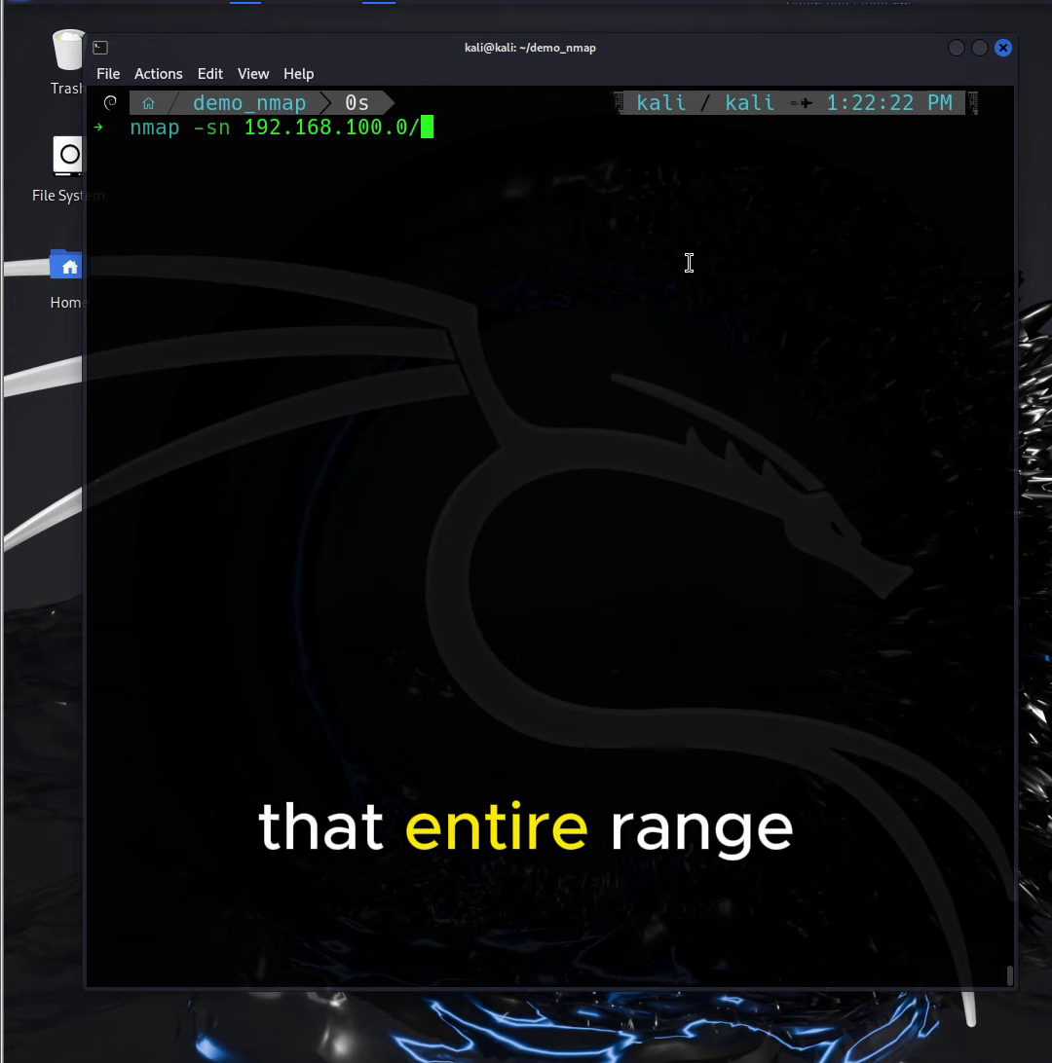
{"action": "type", "text": "24"}
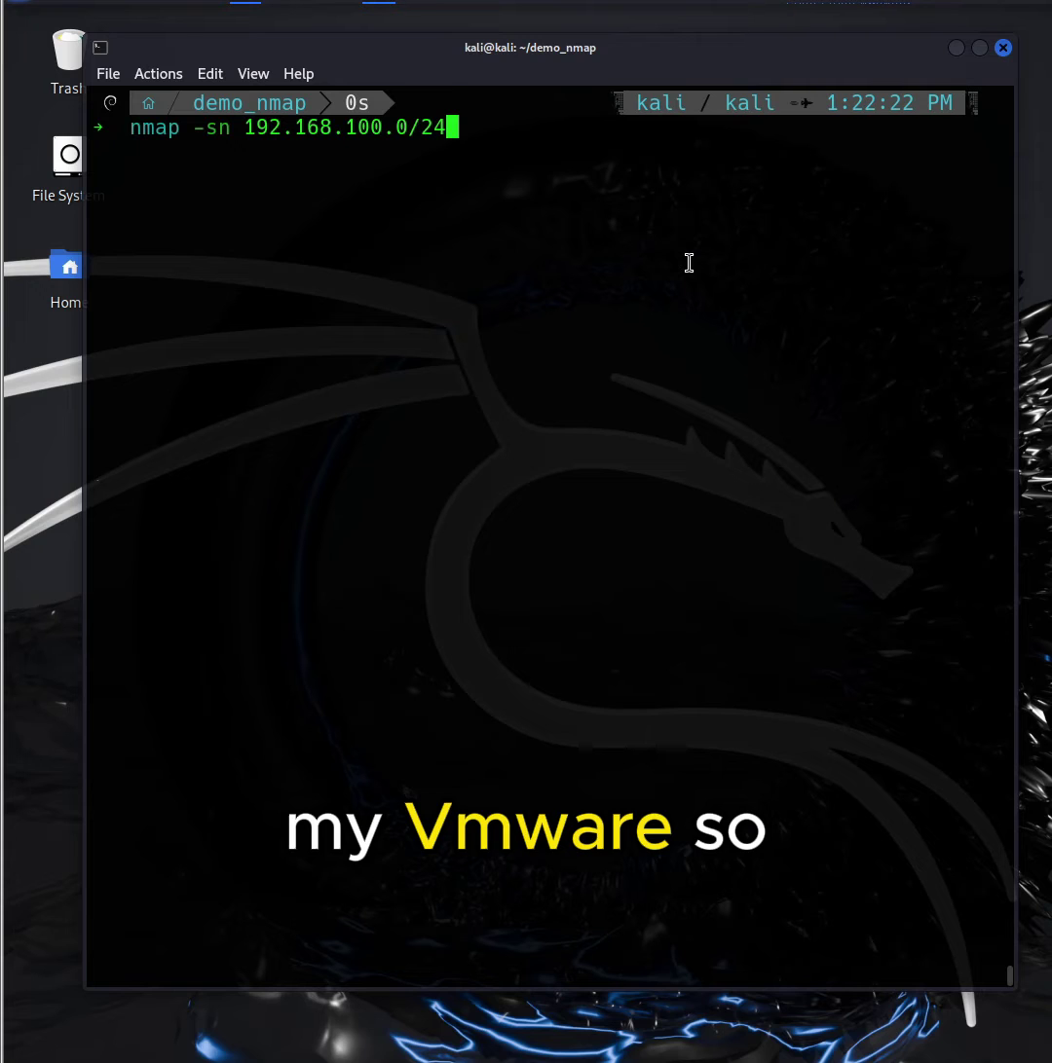
Run an nmap -sn ping sweep of 192.168.100.0/24, finding hosts .10 and .11
{"action": "key", "text": "Return"}
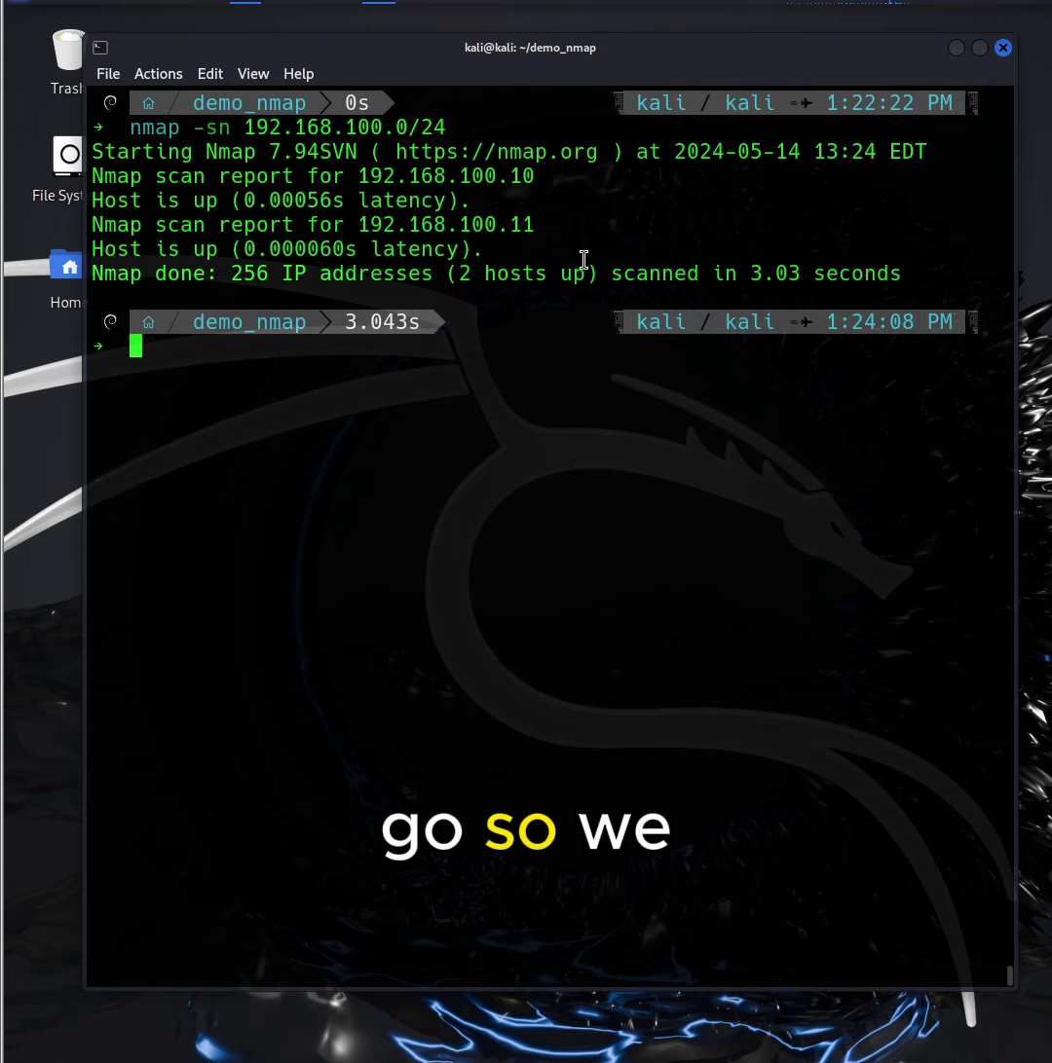
Highlight the two live host addresses and write 192.168.100.10 into target_ip.txt
{"action": "left_click_drag", "start_coordinate": [557, 175], "coordinate": [358, 175]}
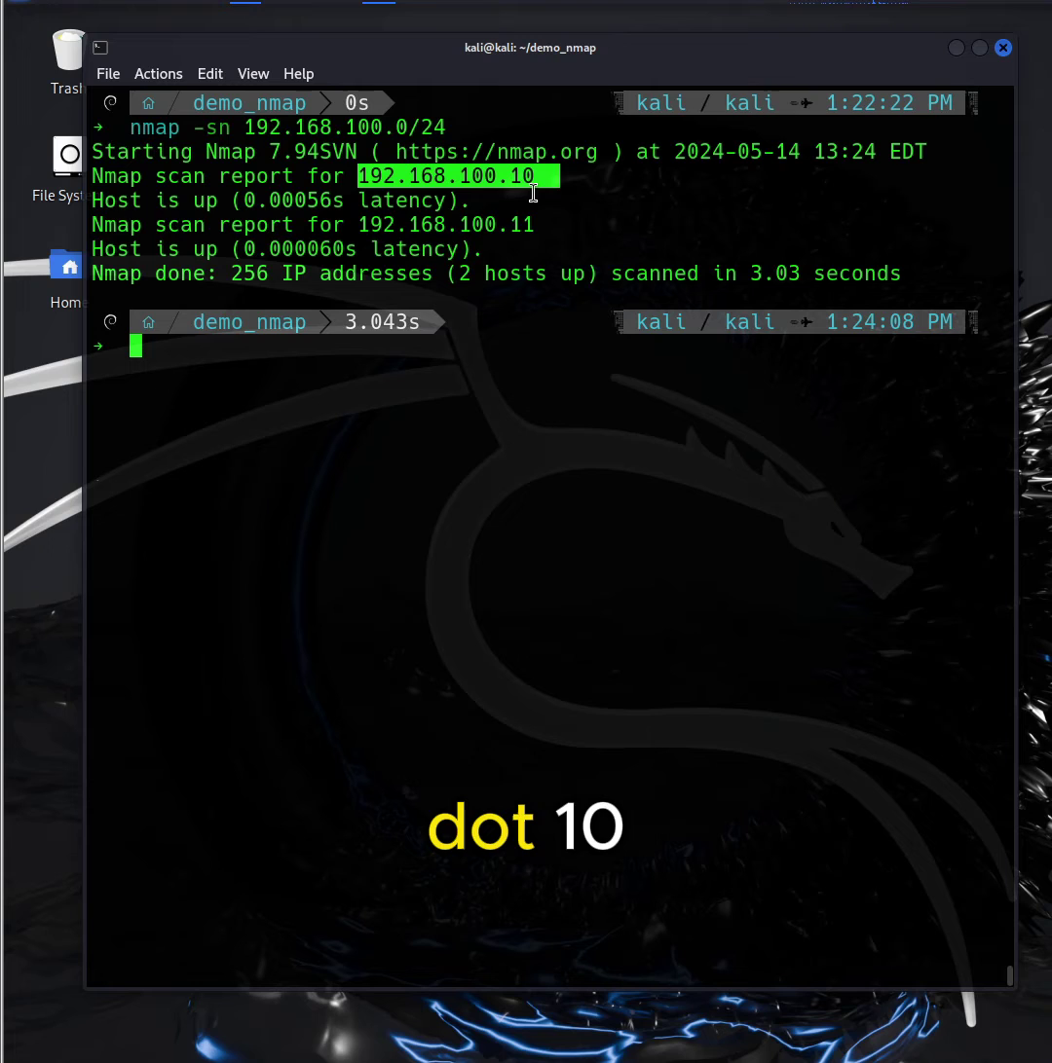
{"action": "left_click_drag", "start_coordinate": [545, 225], "coordinate": [358, 225]}
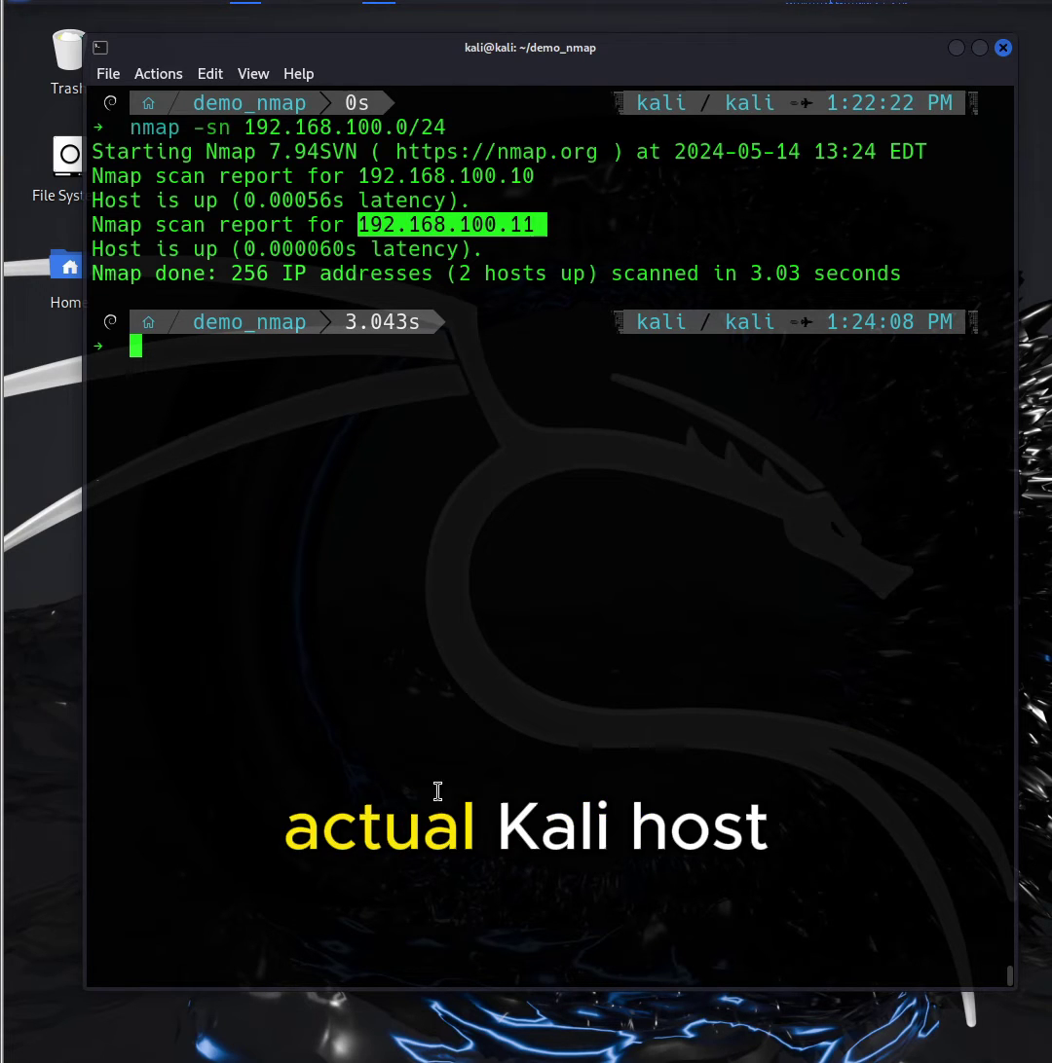
{"action": "left_click_drag", "start_coordinate": [533, 176], "coordinate": [359, 176]}
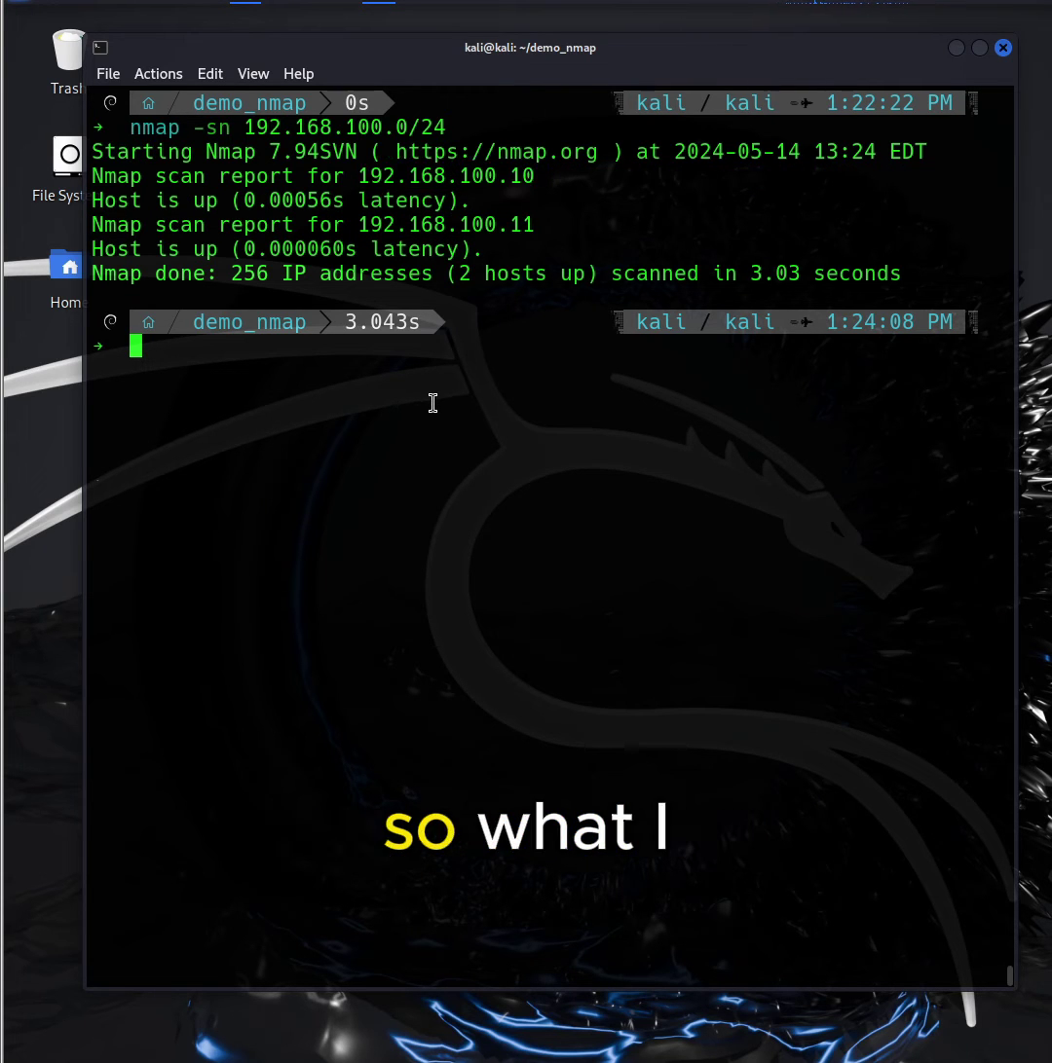
{"action": "type", "text": "echo"}
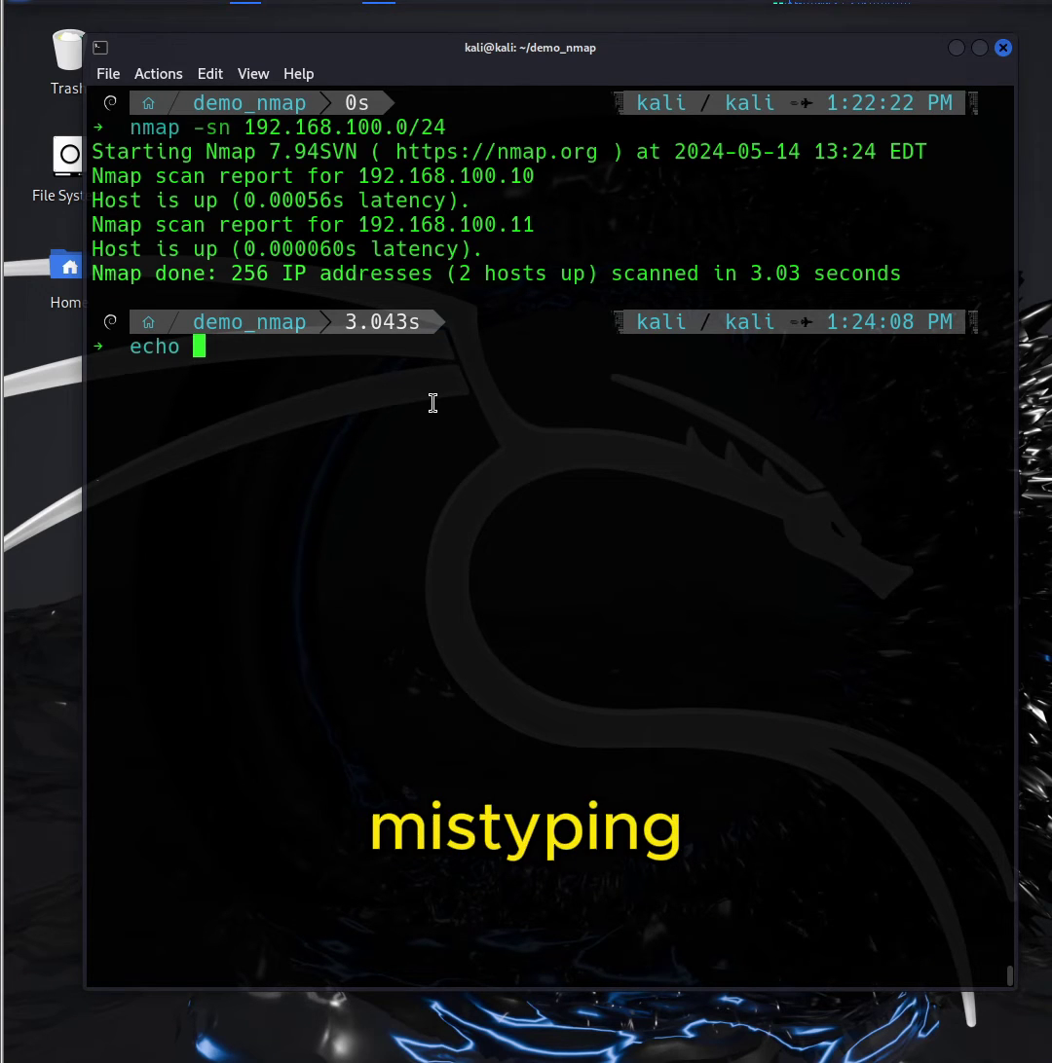
{"action": "type", "text": " 192.168"}
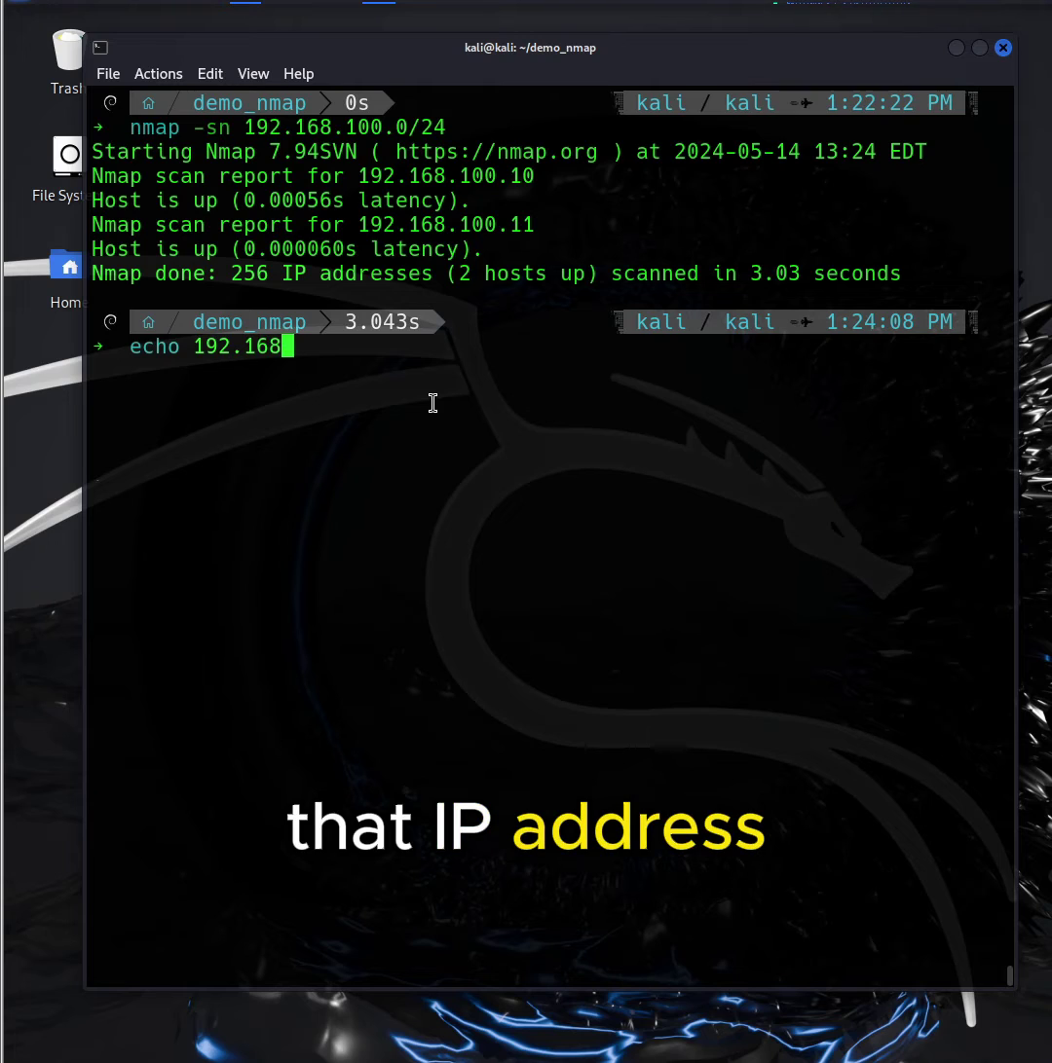
{"action": "type", "text": ".100.10 > target_ip"}
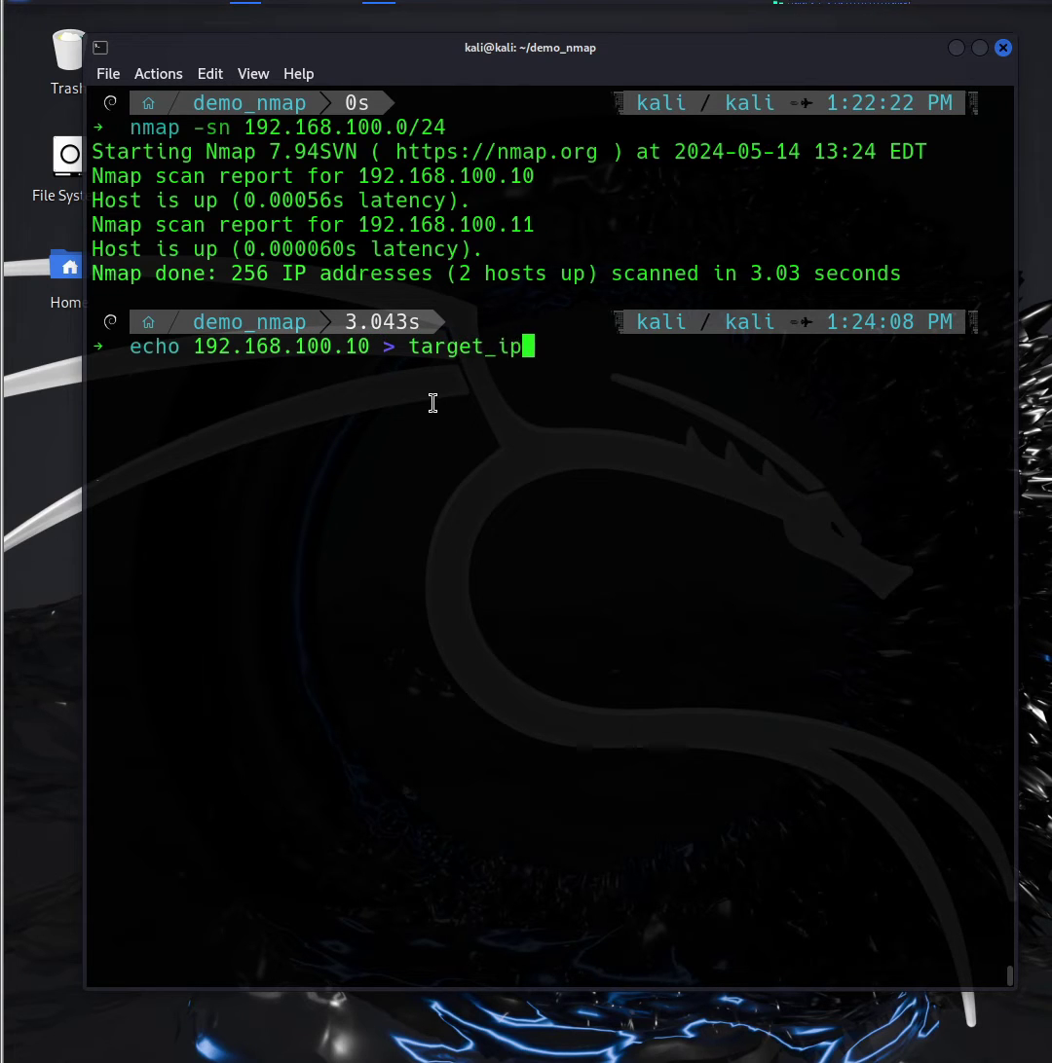
{"action": "type", "text": "tx"}
{"action": "key", "text": "Return"}
Clear the screen and run nmap -iL target_ip.txt --verbose -oN open_ports.nmap
{"action": "key", "text": "ctrl+l"}
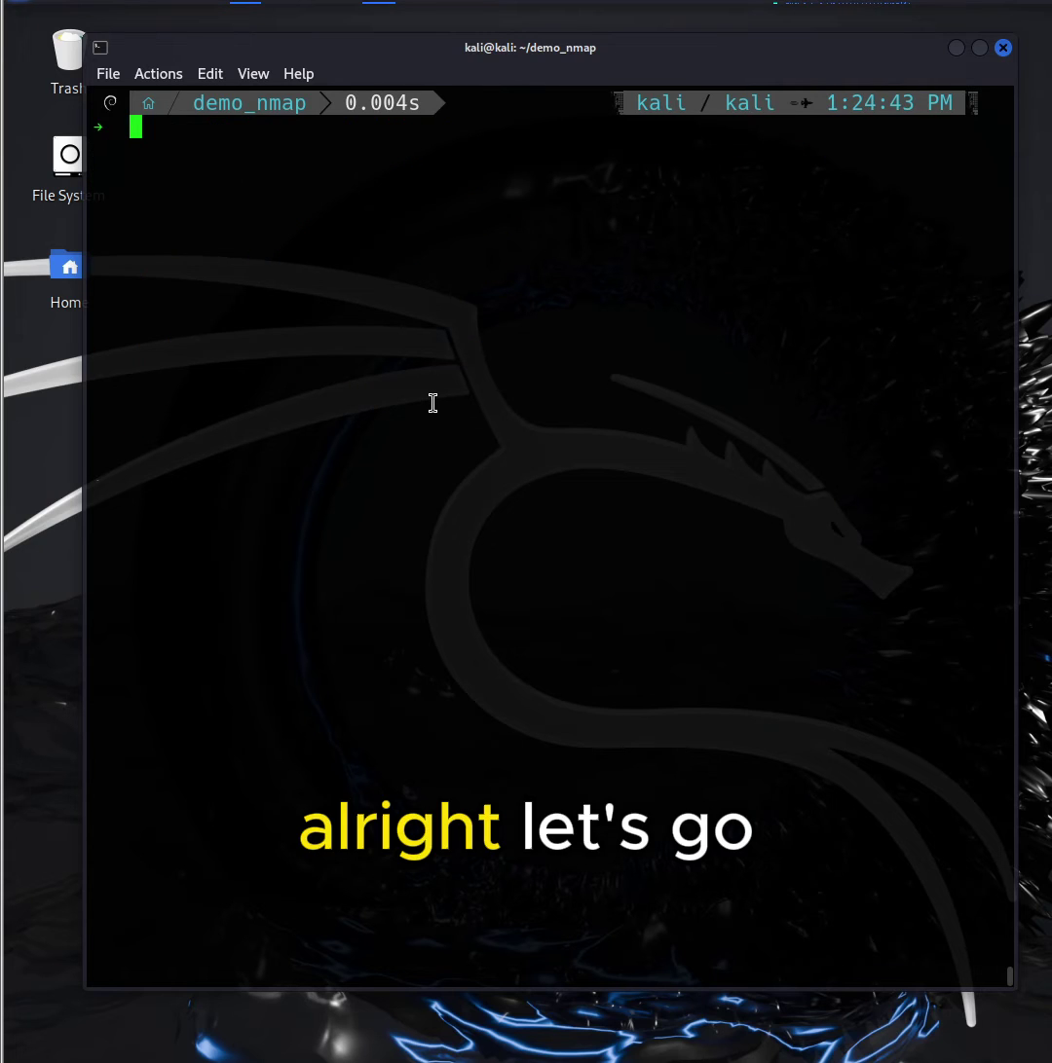
{"action": "type", "text": "nm"}
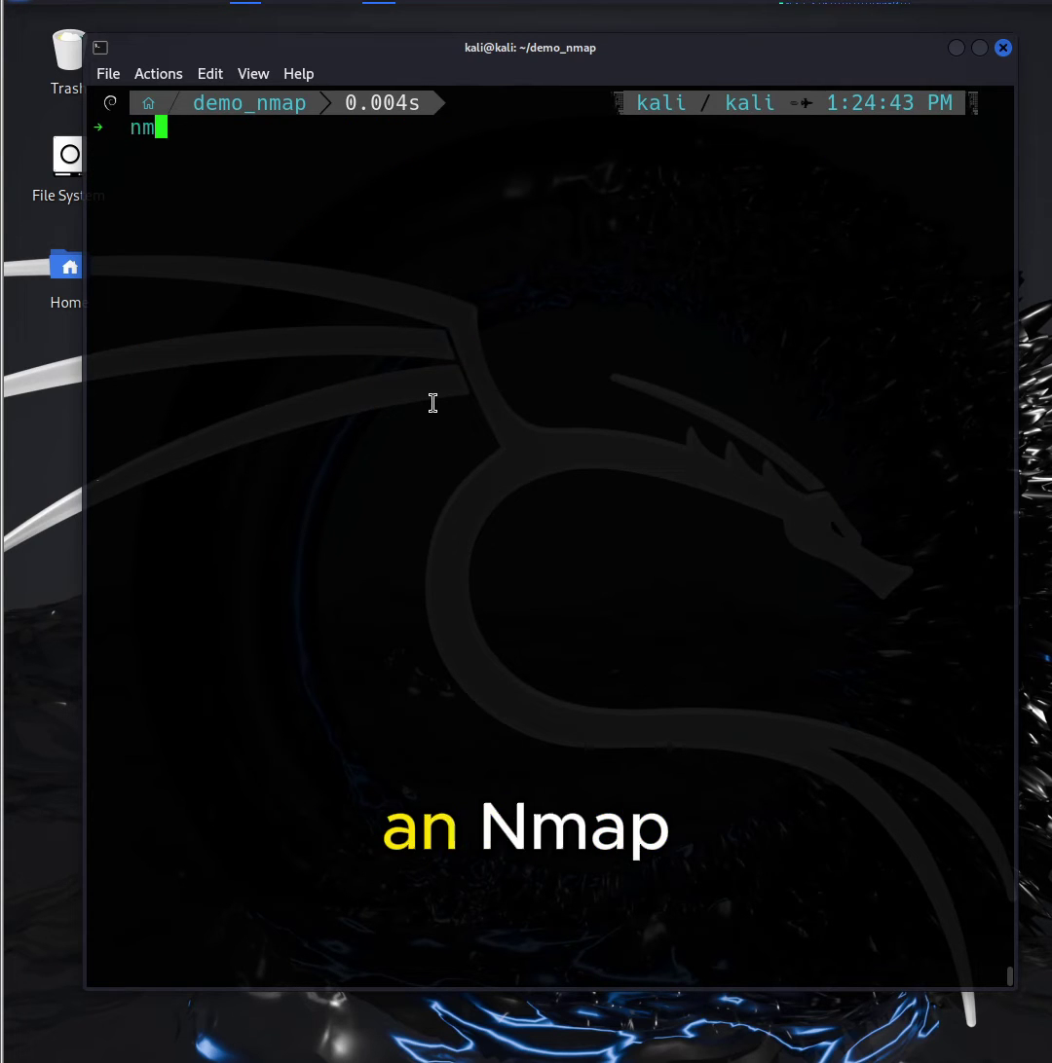
{"action": "type", "text": "ap "}
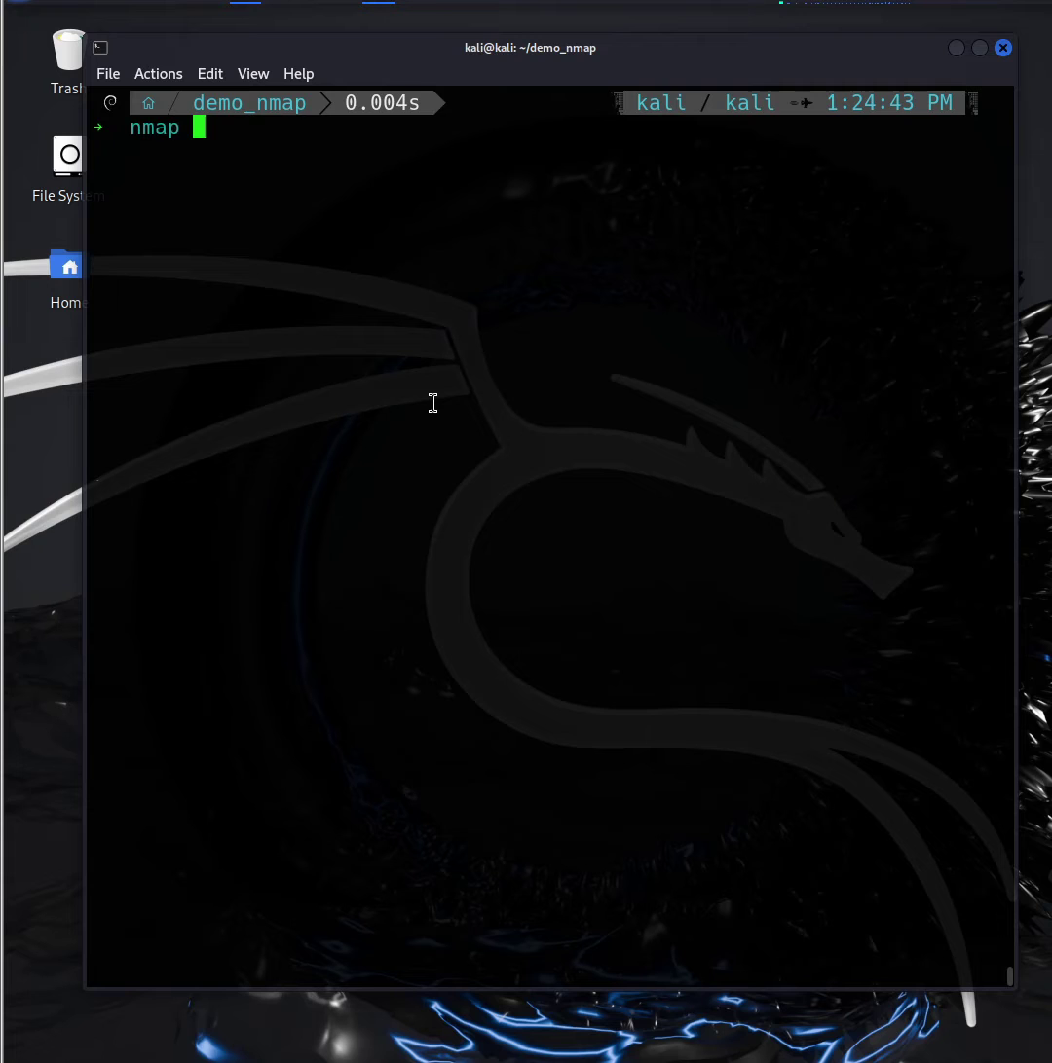
{"action": "type", "text": "-il"}
{"action": "key", "text": "BackSpace"}
{"action": "type", "text": "L target_ip.txt "}
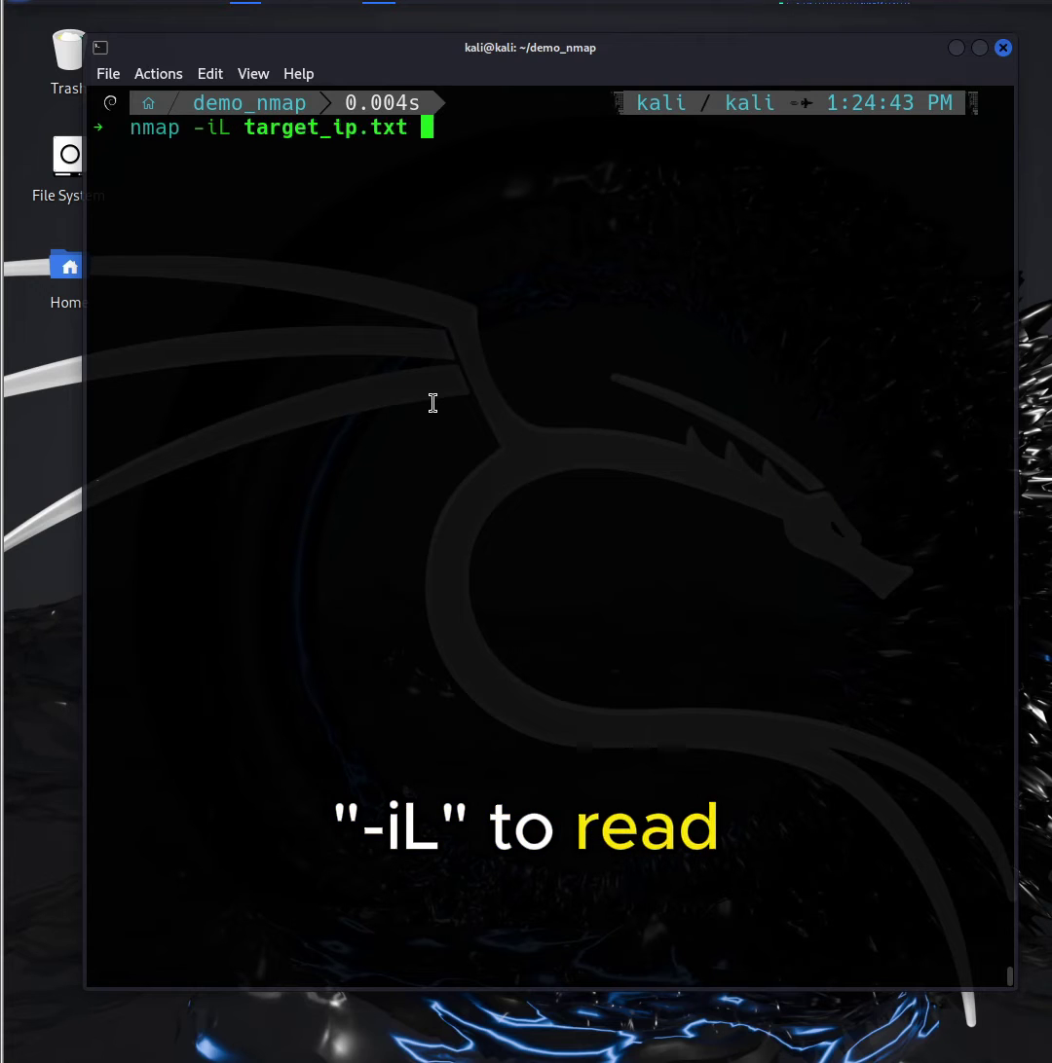
{"action": "type", "text": "--ver"}
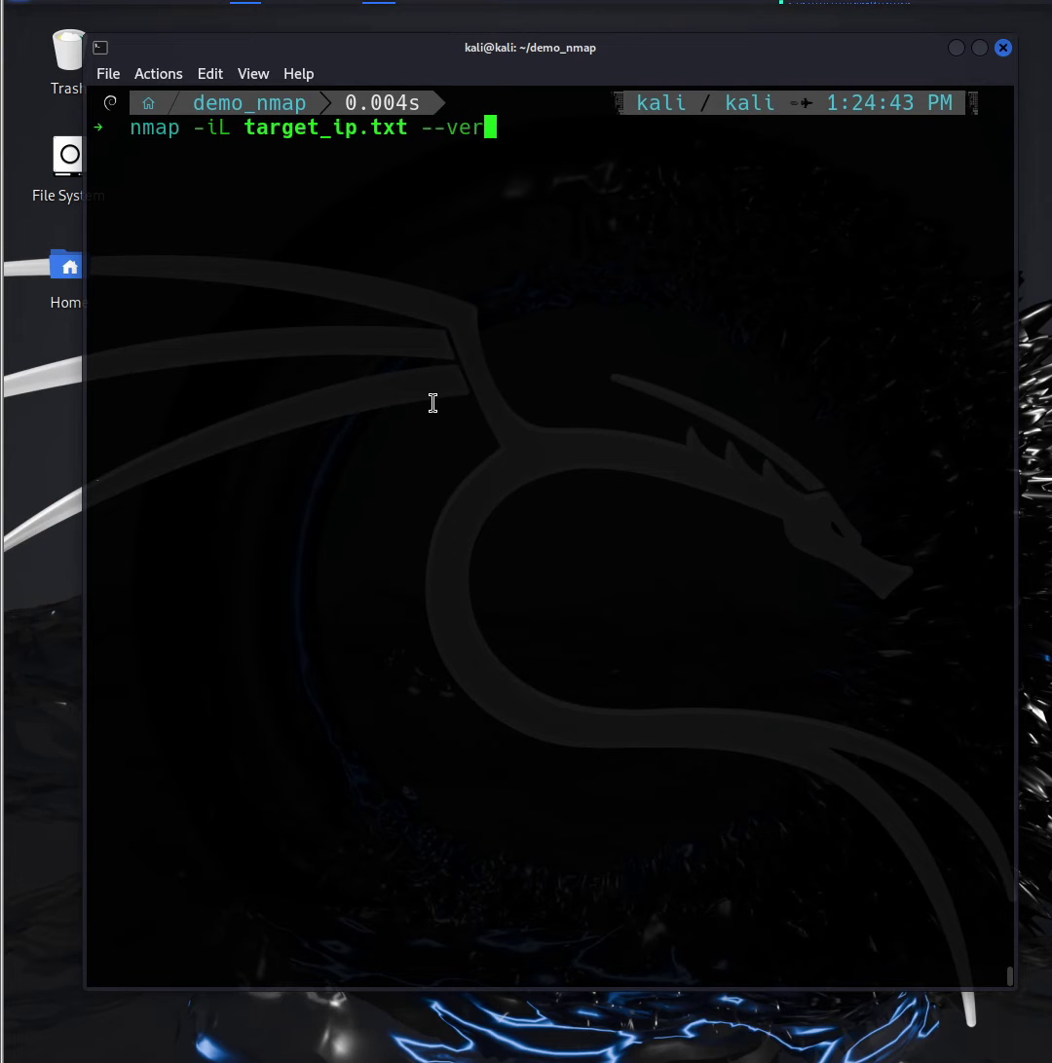
{"action": "type", "text": "bose"}
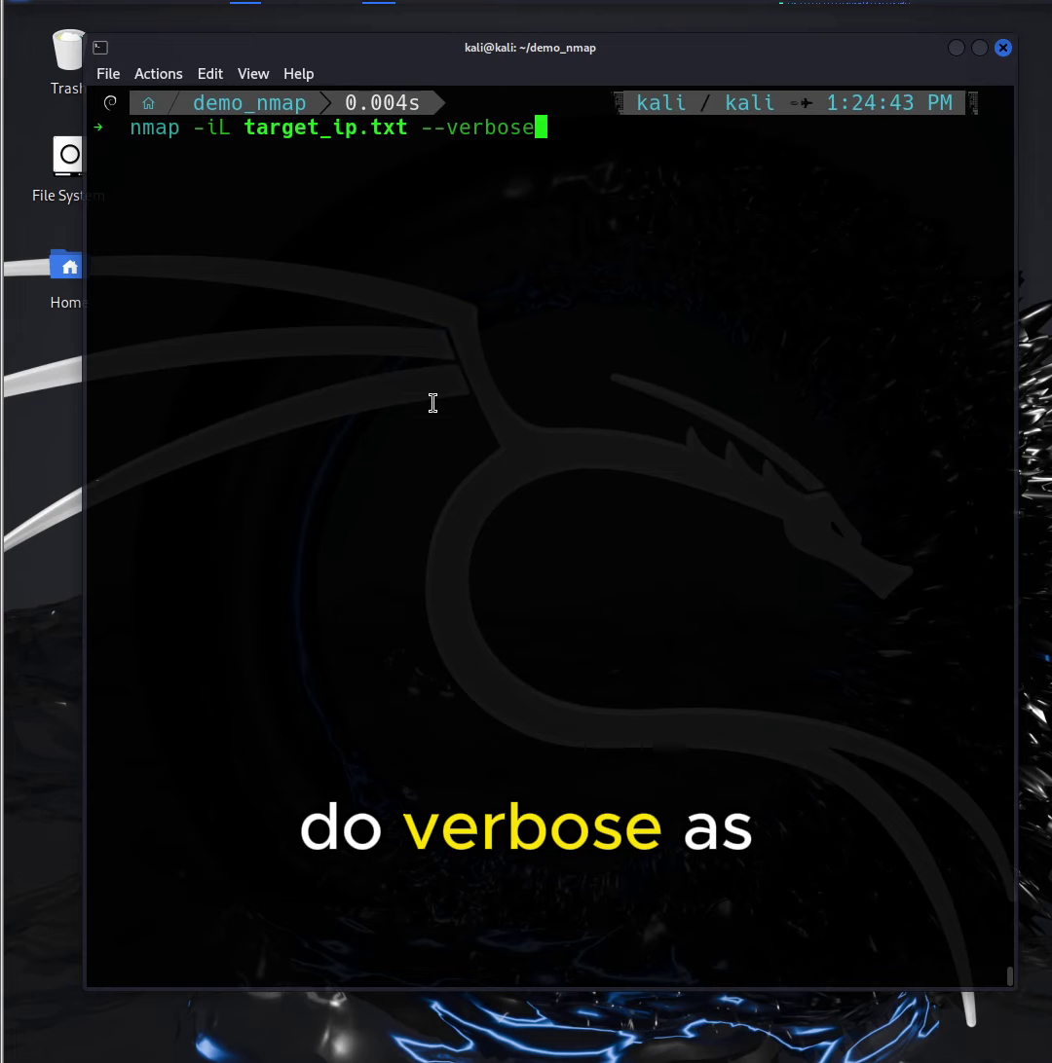
{"action": "type", "text": " -oN"}
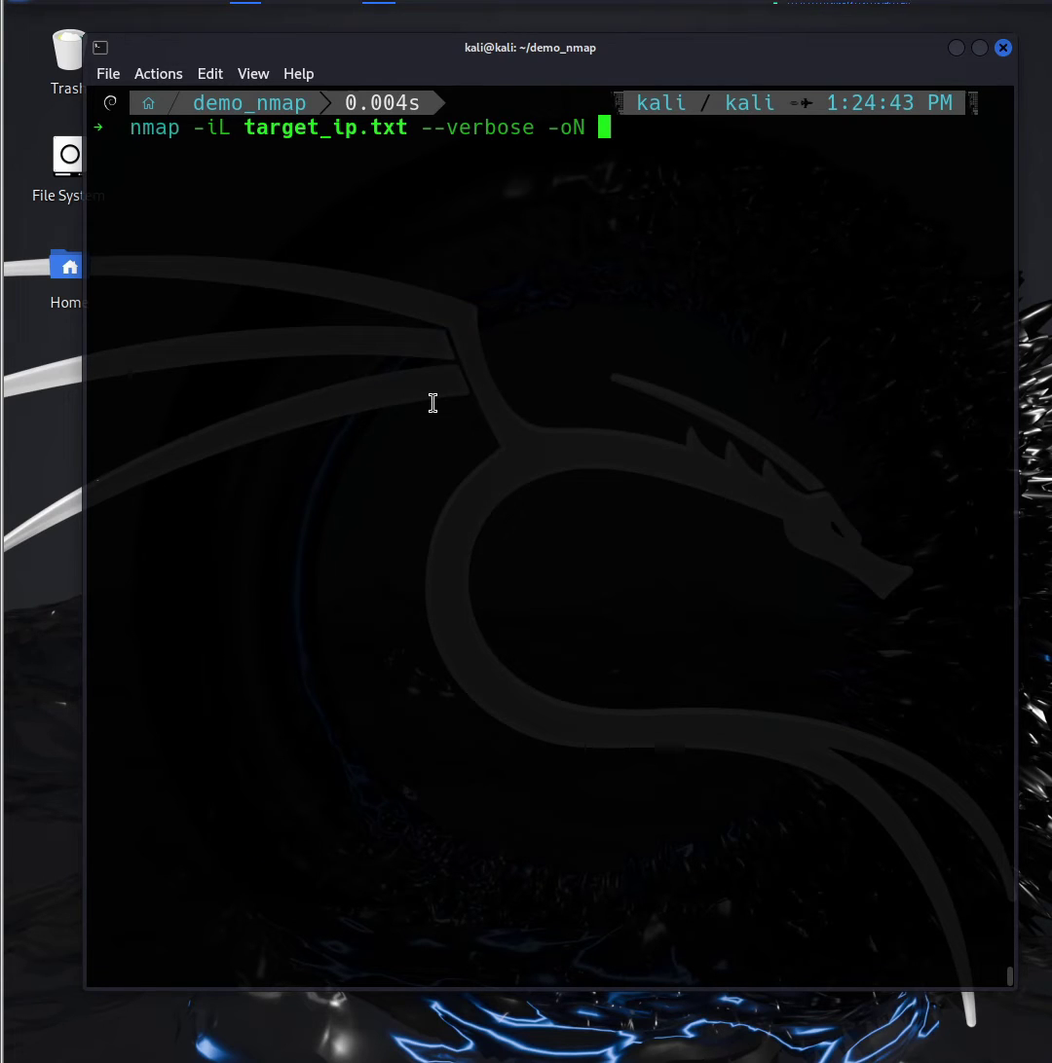
{"action": "type", "text": " open"}
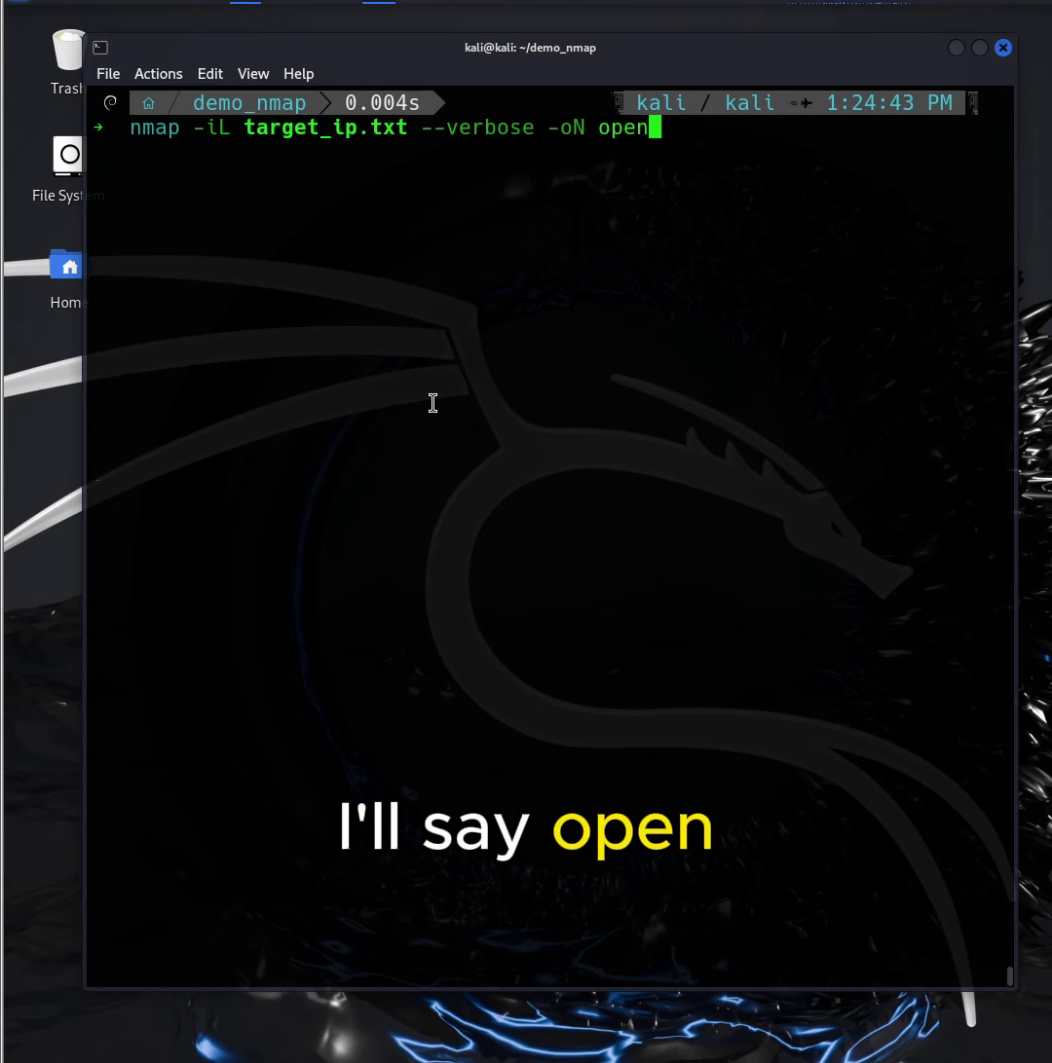
{"action": "type", "text": "_ports.nmap"}
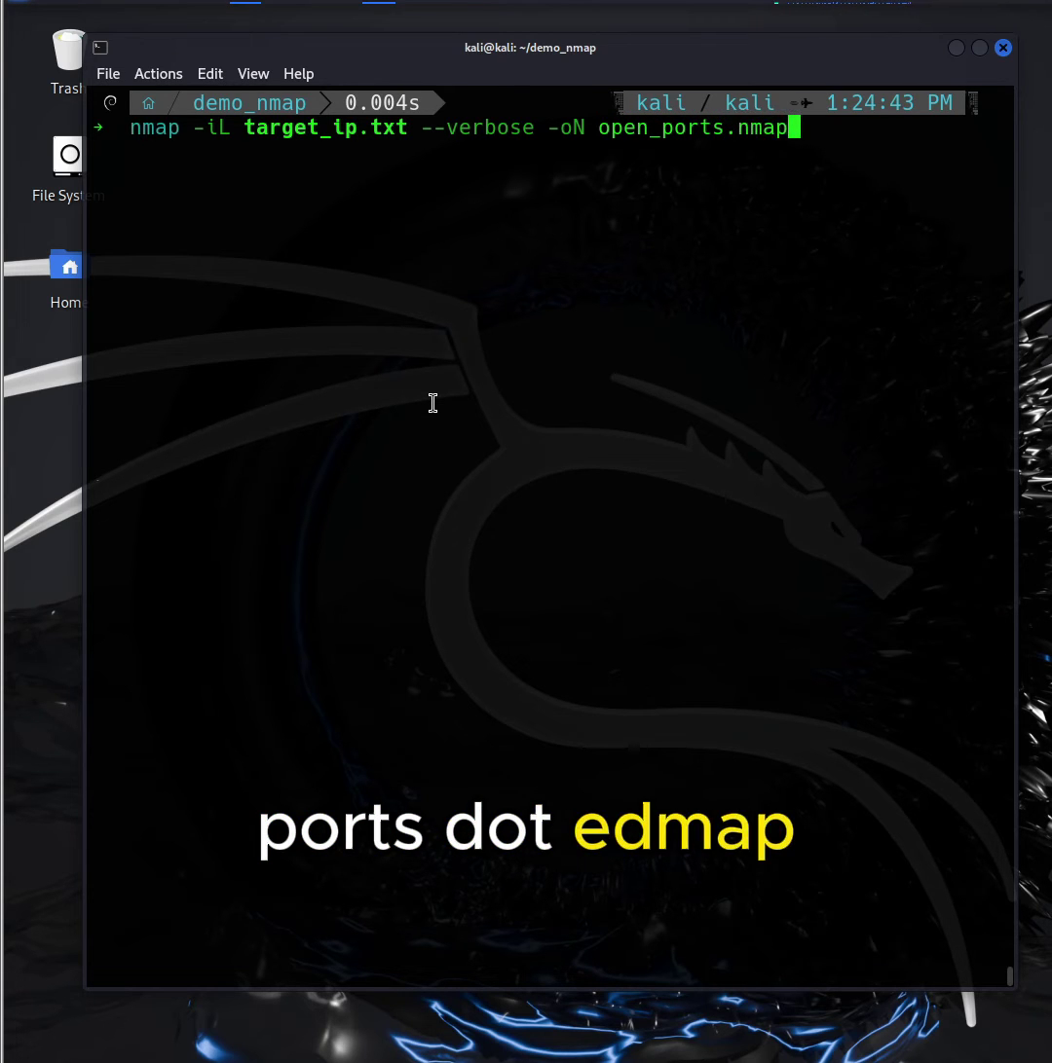
{"action": "key", "text": "Return"}
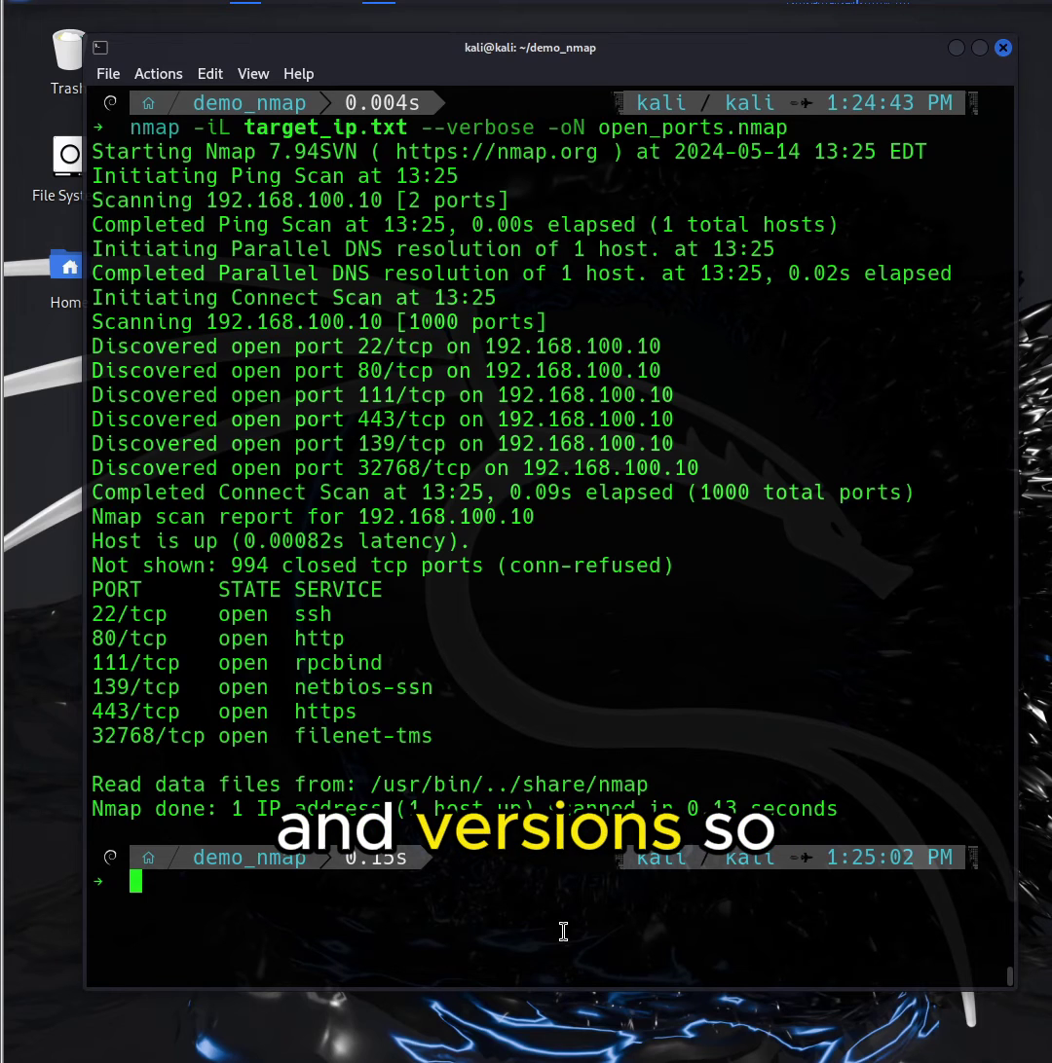
{"action": "type", "text": "nmap "}
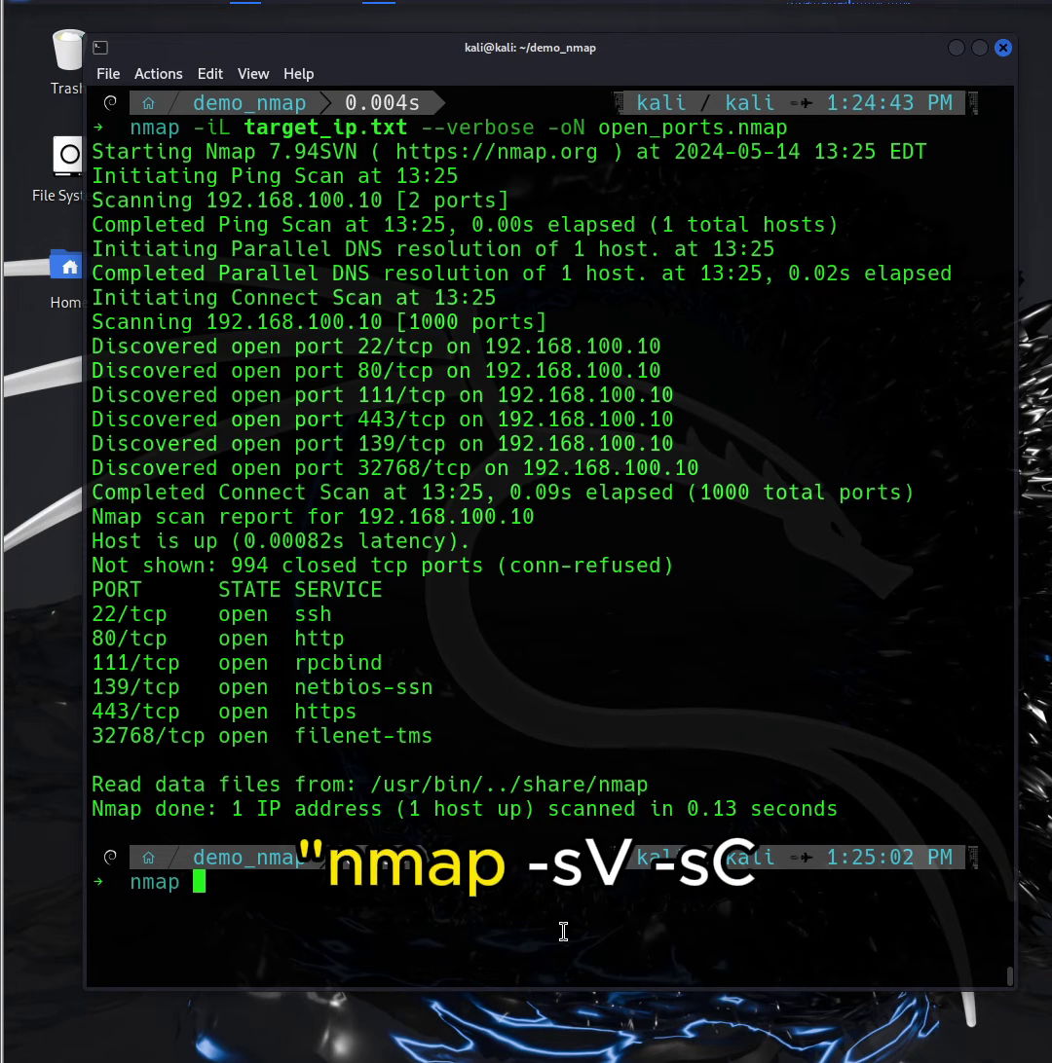
{"action": "type", "text": "-sV -s"}
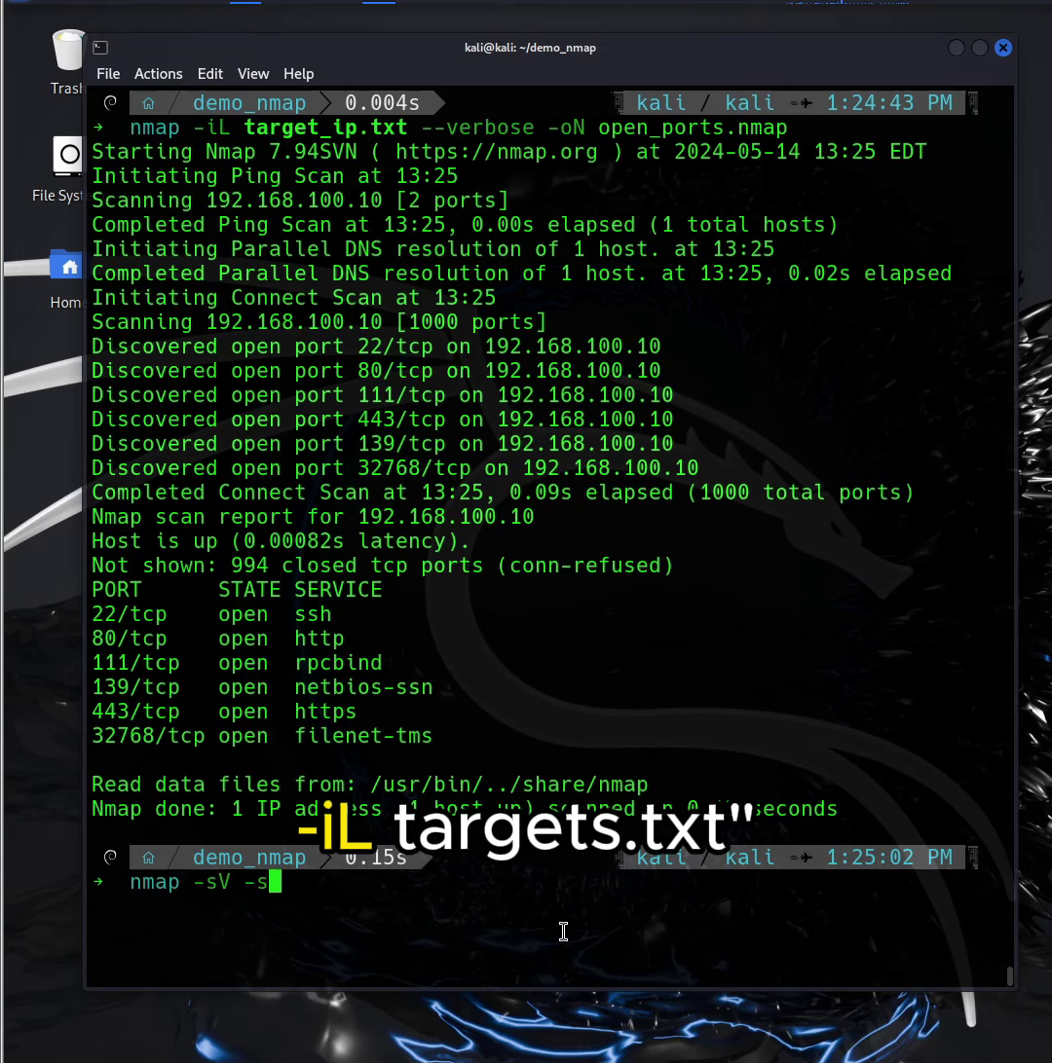
{"action": "type", "text": "C"}
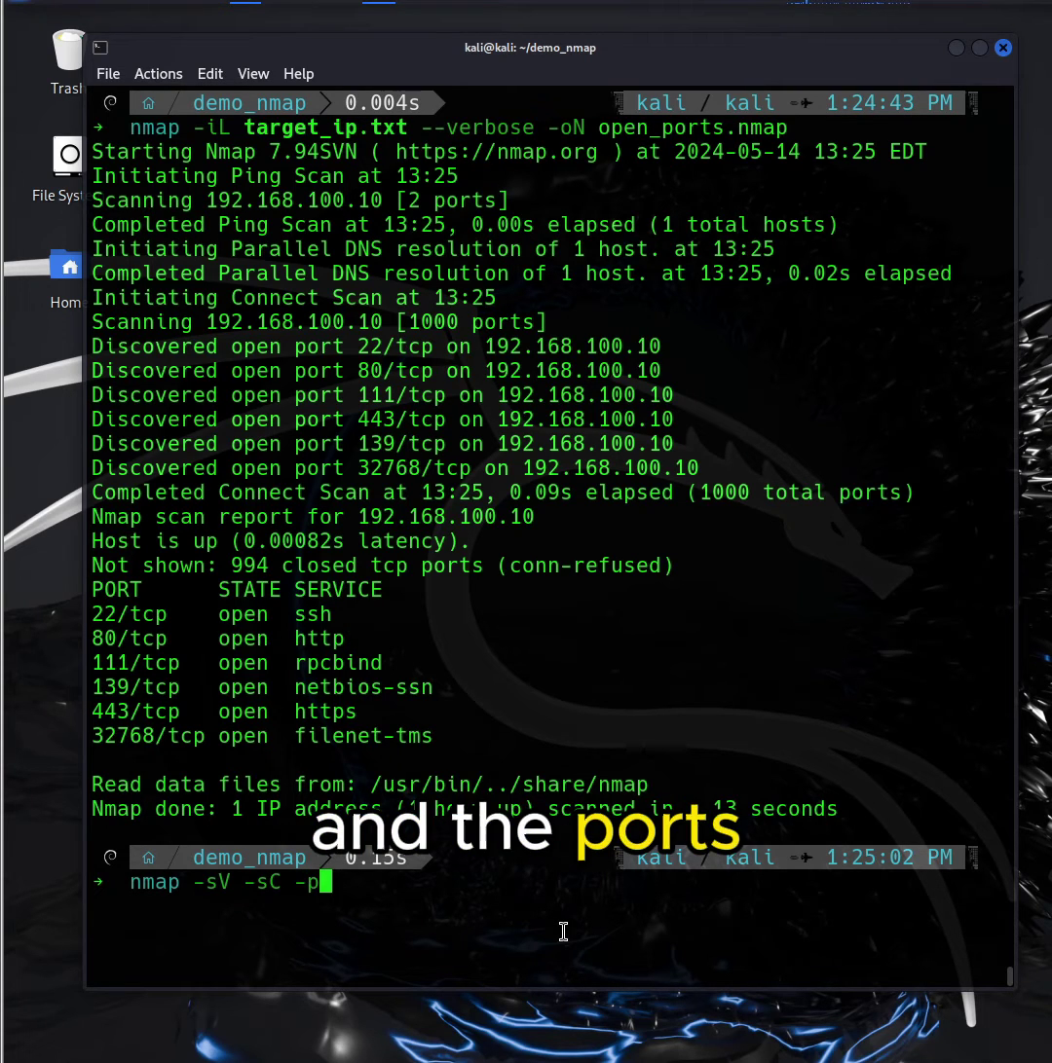
{"action": "type", "text": "-p 22,80"}
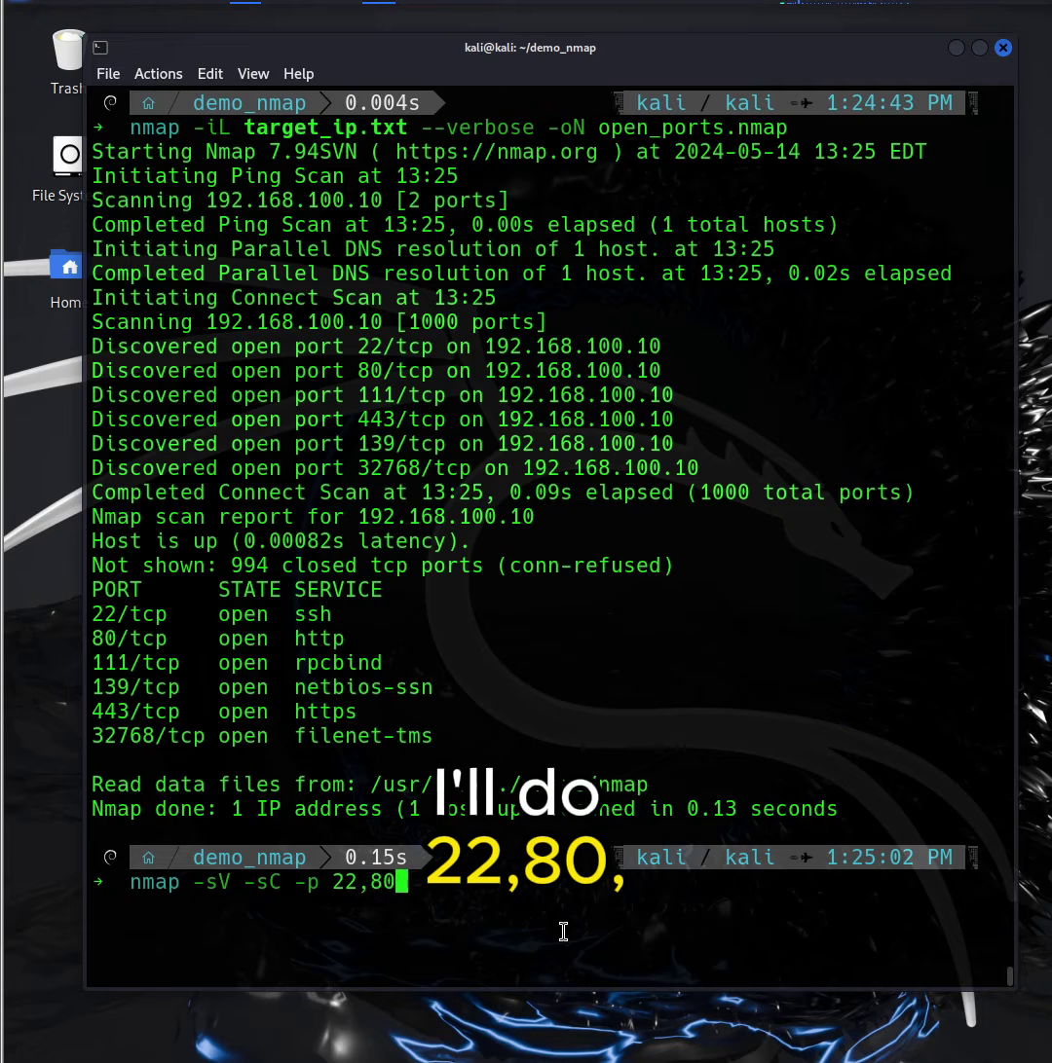
{"action": "type", "text": ",111,1"}
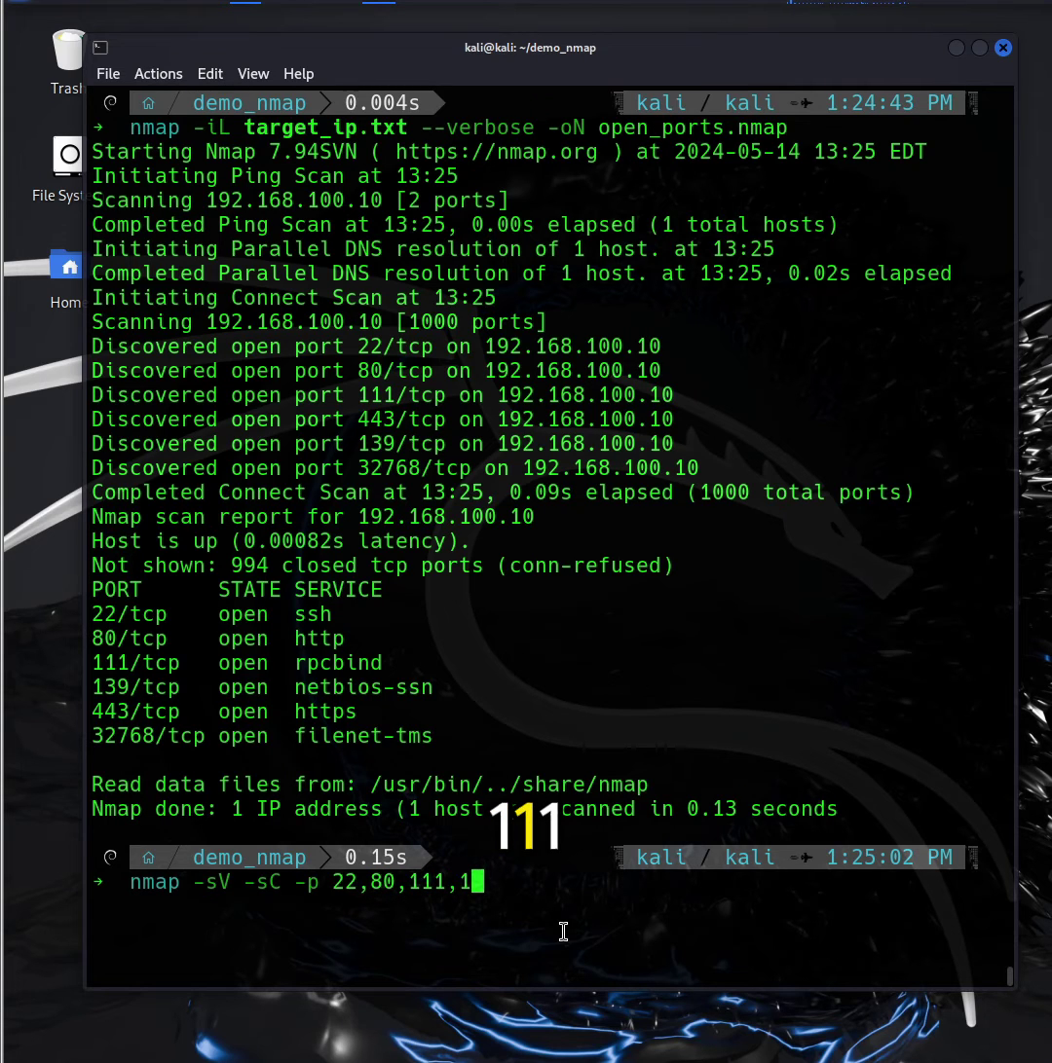
{"action": "type", "text": "39,"}
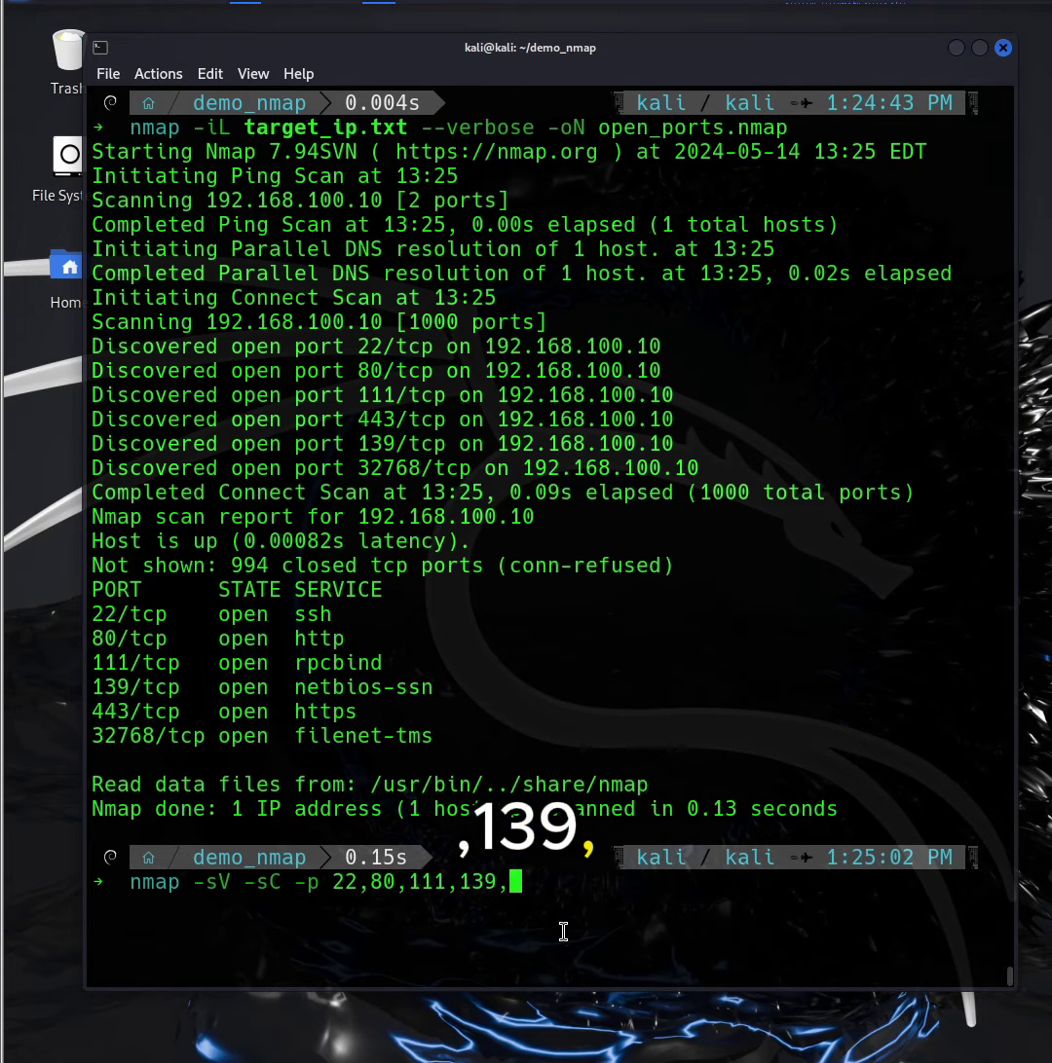
{"action": "type", "text": "443,32"}
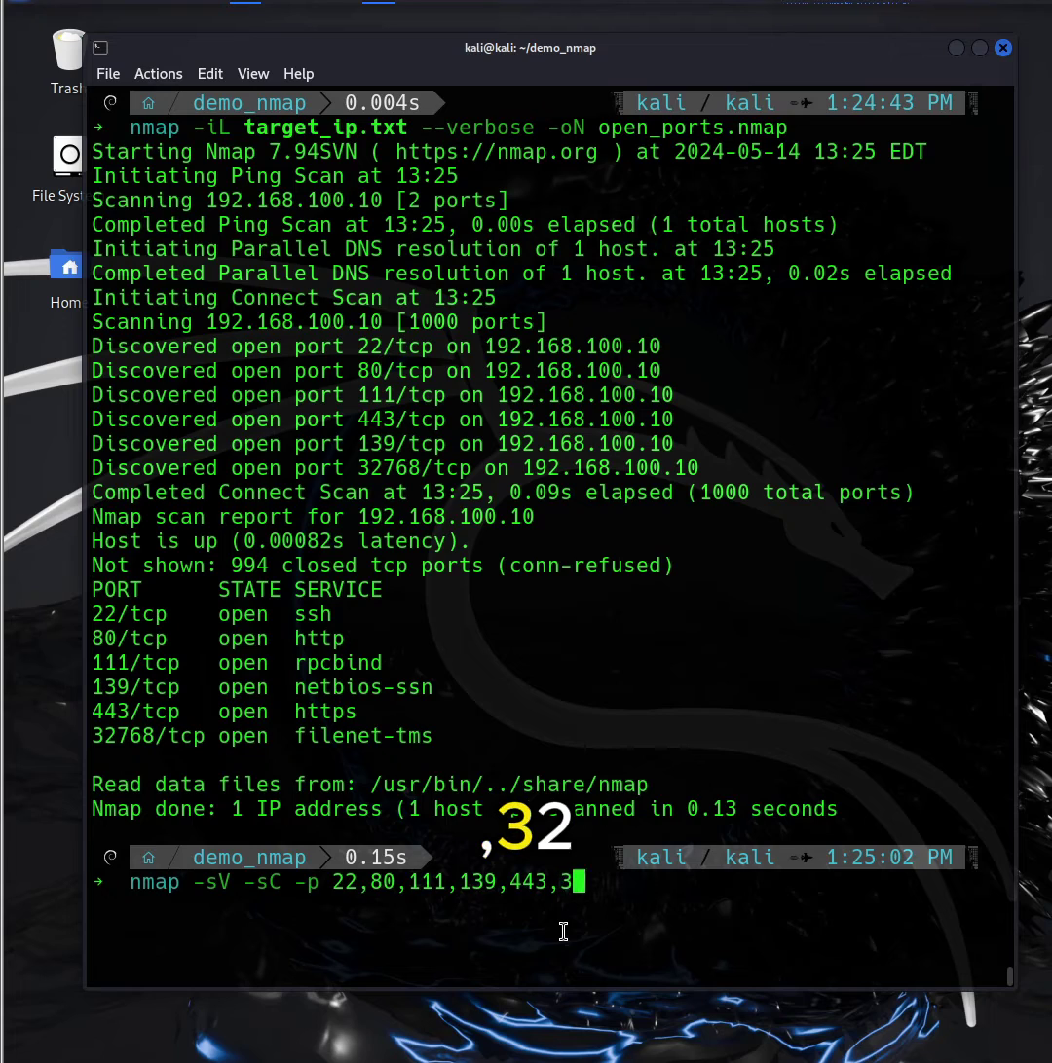
{"action": "type", "text": "76"}
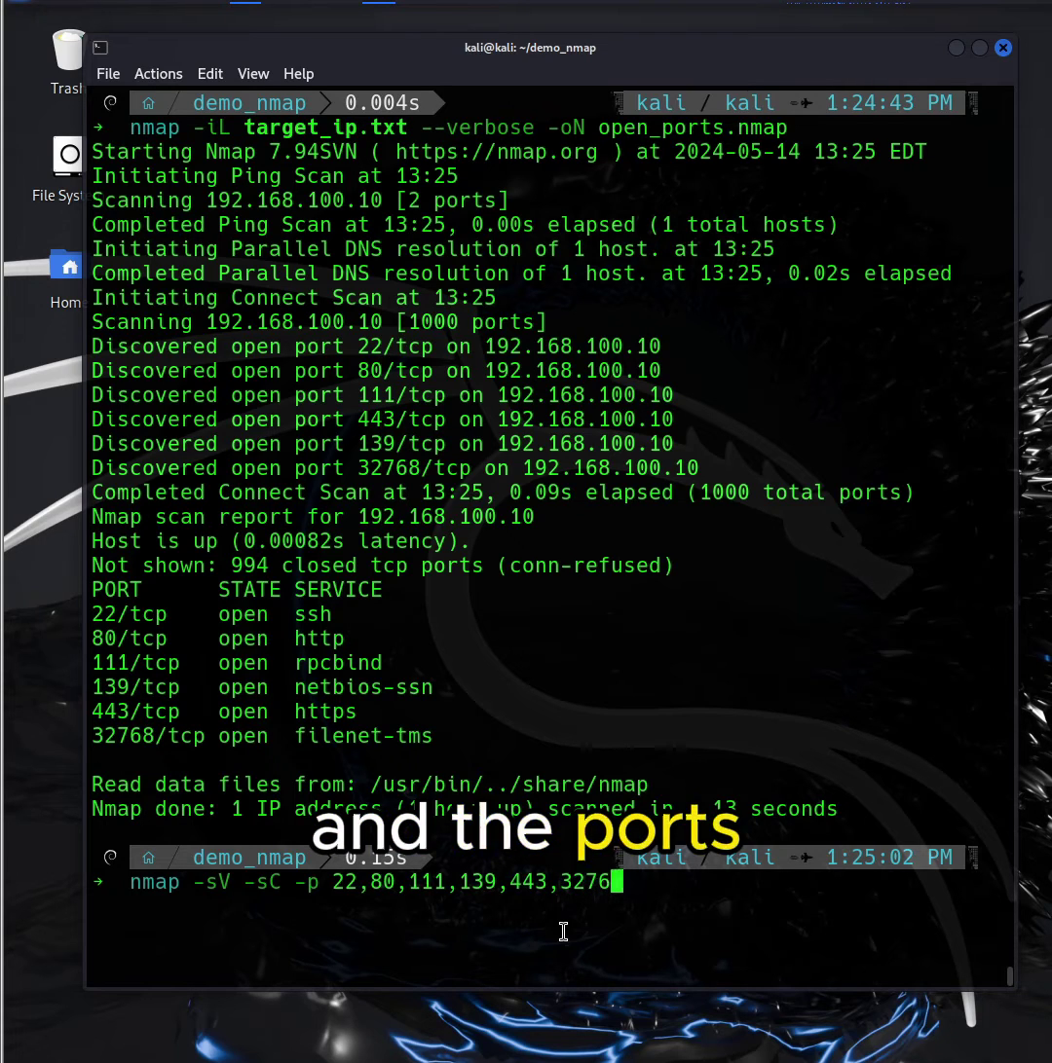
{"action": "type", "text": "8 -i"}
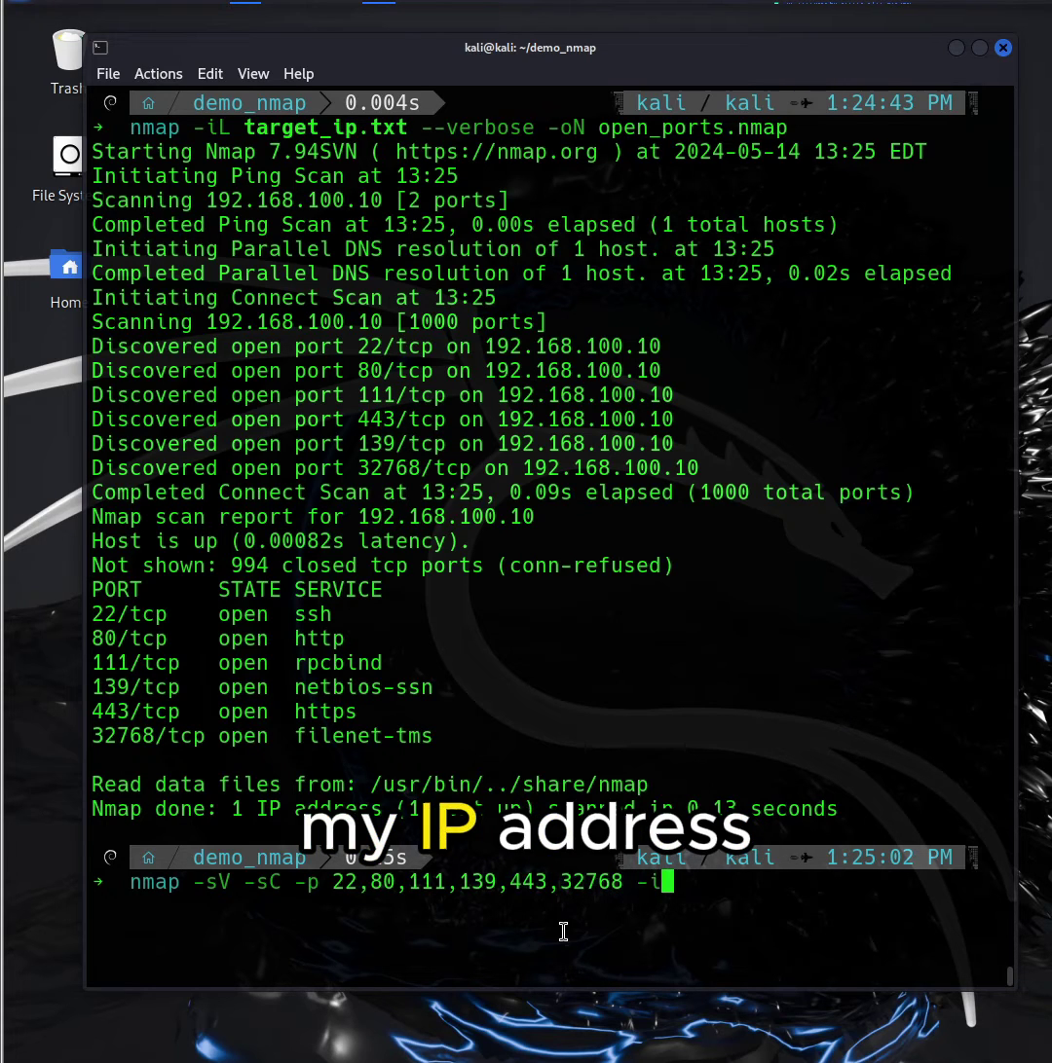
{"action": "type", "text": "L target_ip.txt "}
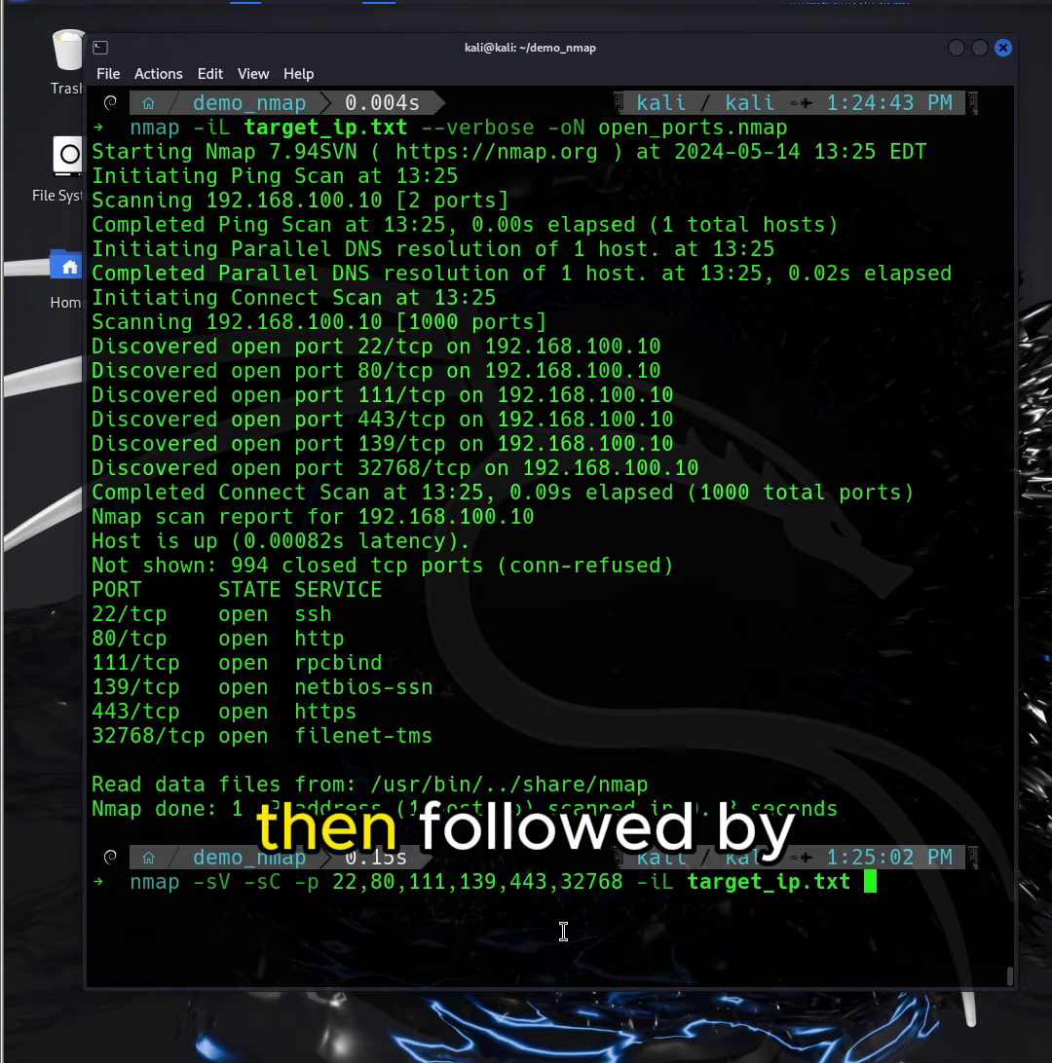
{"action": "type", "text": "--verbose "}
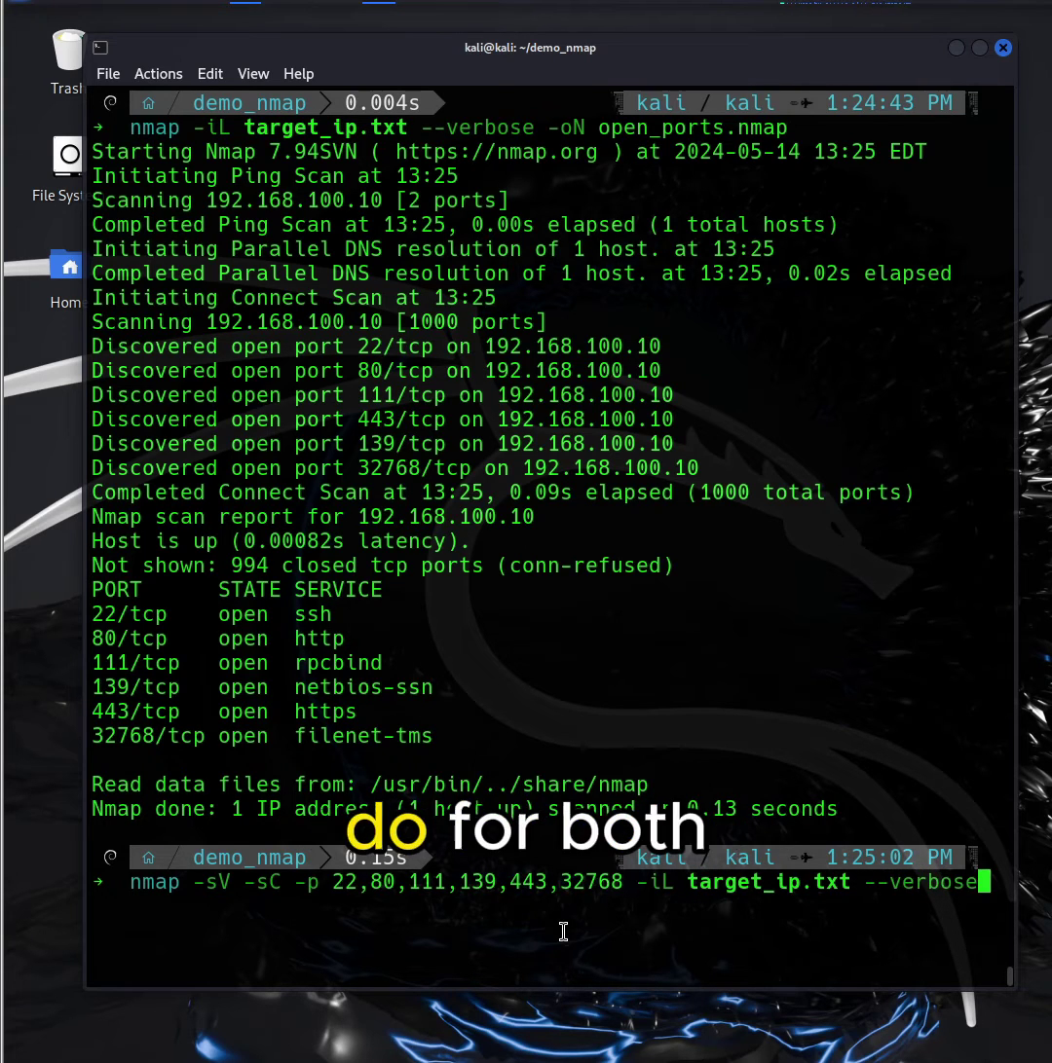
{"action": "type", "text": "-o"}
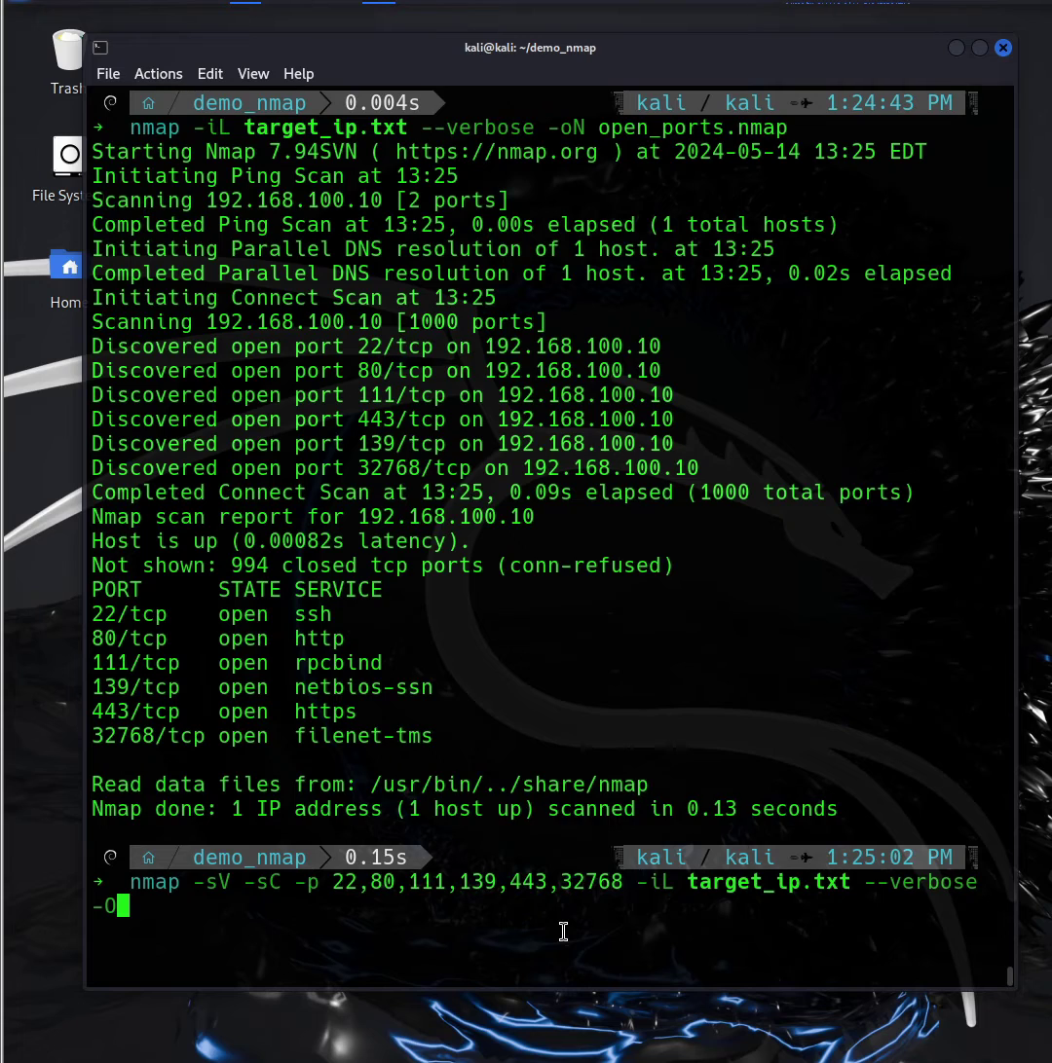
{"action": "type", "text": "N serv"}
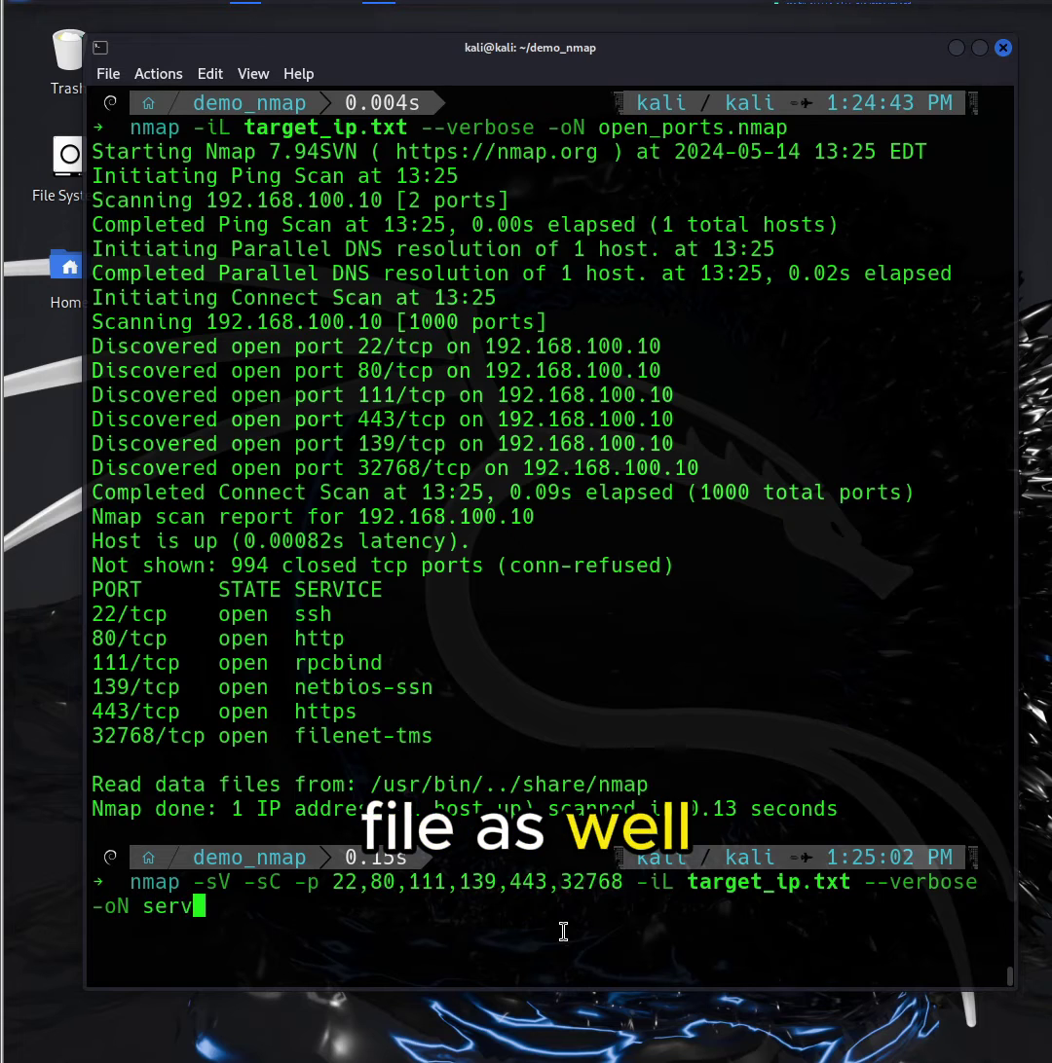
{"action": "type", "text": "ice"}
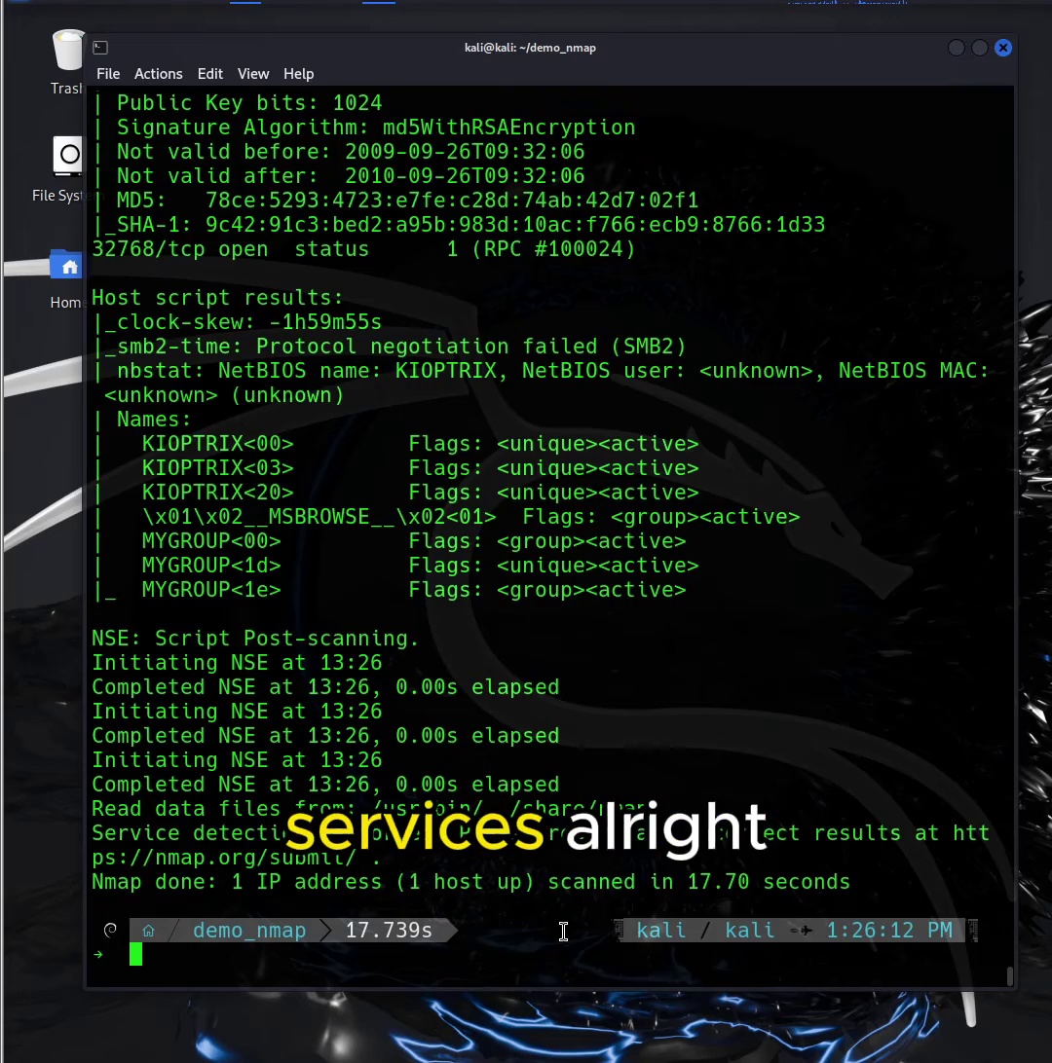
{"action": "scroll", "coordinate": [563, 932], "scroll_direction": "up", "scroll_amount": 5}
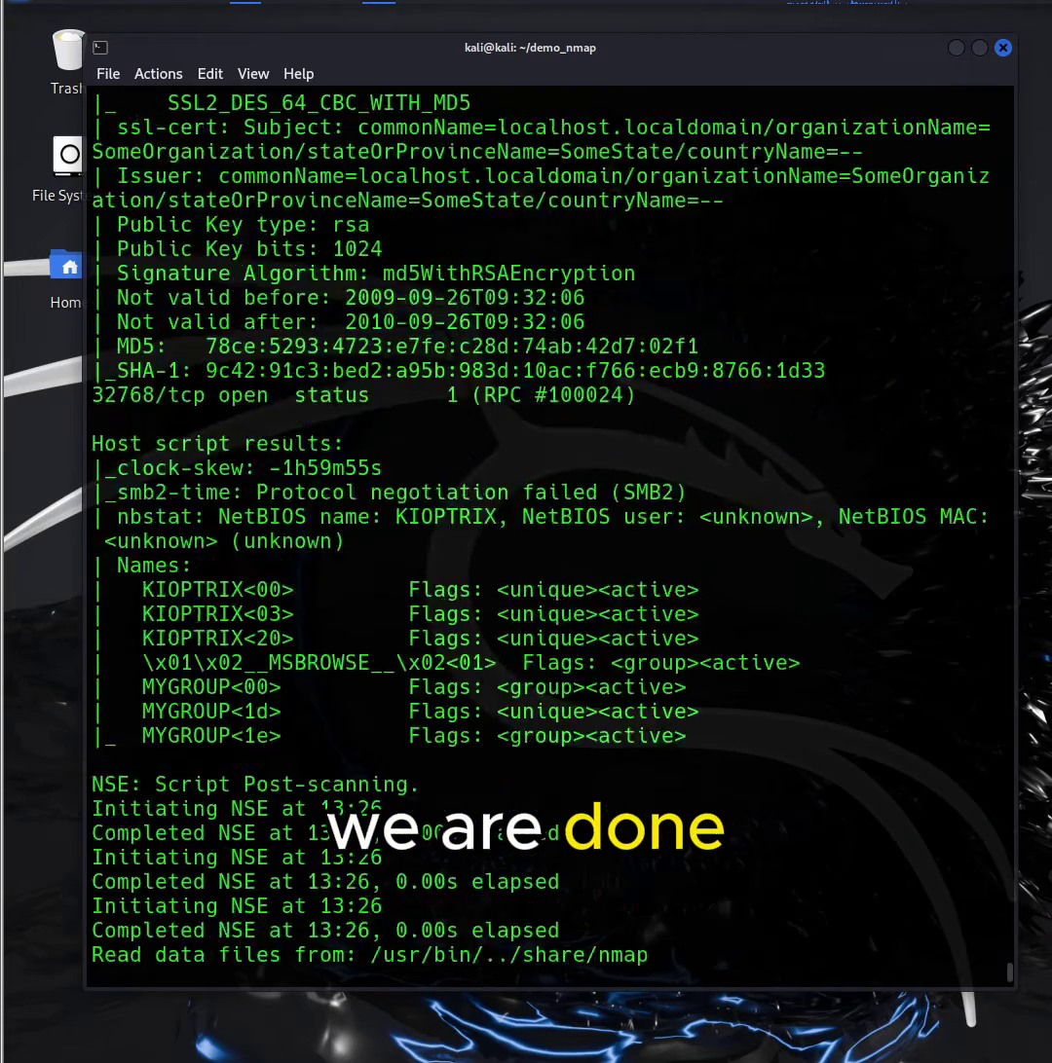
{"action": "scroll", "coordinate": [563, 932], "scroll_direction": "up", "scroll_amount": 5}
{"action": "scroll", "coordinate": [717, 840], "scroll_direction": "up", "scroll_amount": 3}
{"action": "scroll", "coordinate": [717, 841], "scroll_direction": "up", "scroll_amount": 3}
{"action": "scroll", "coordinate": [717, 840], "scroll_direction": "up", "scroll_amount": 3}
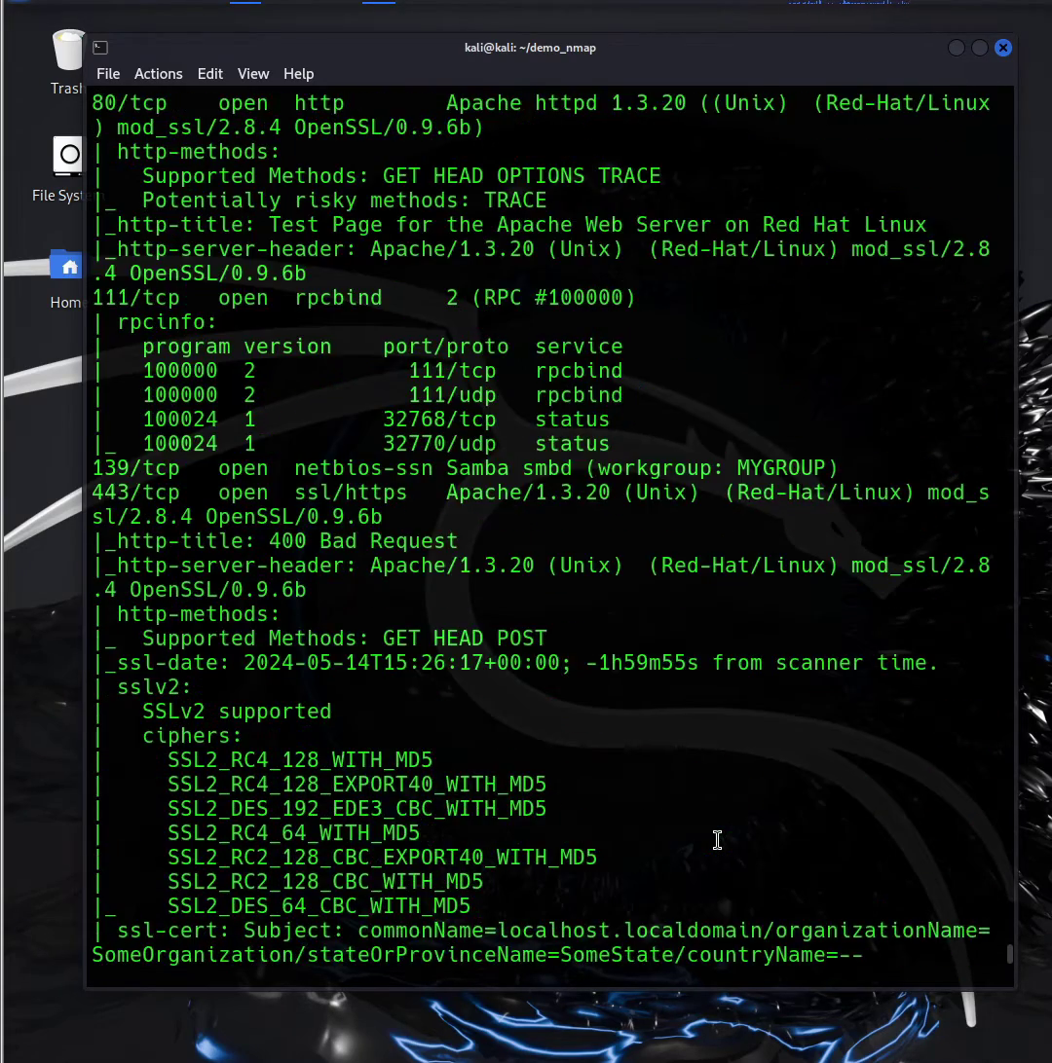
{"action": "scroll", "coordinate": [717, 840], "scroll_direction": "down", "scroll_amount": 2}
{"action": "scroll", "coordinate": [717, 840], "scroll_direction": "up", "scroll_amount": 3}
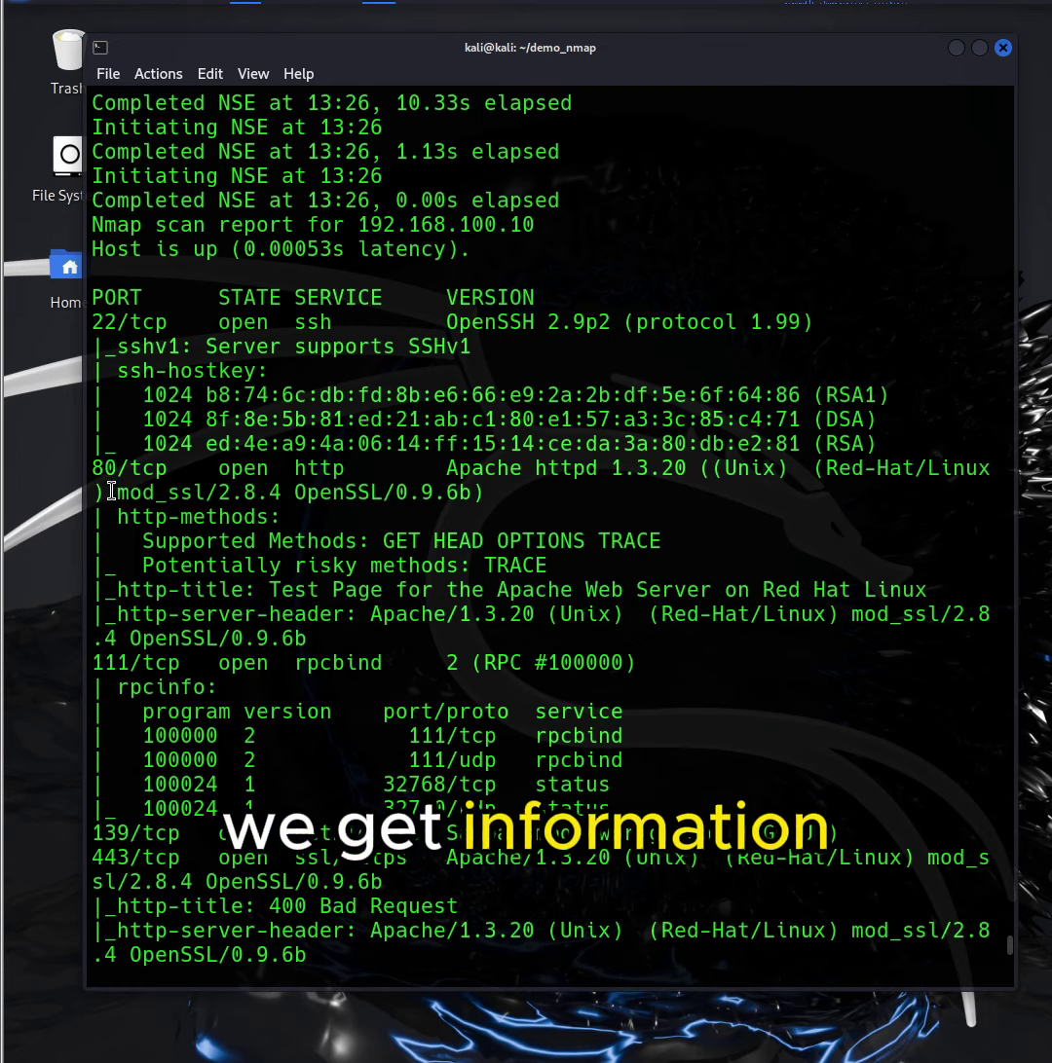
{"action": "left_click_drag", "start_coordinate": [117, 493], "coordinate": [282, 497]}
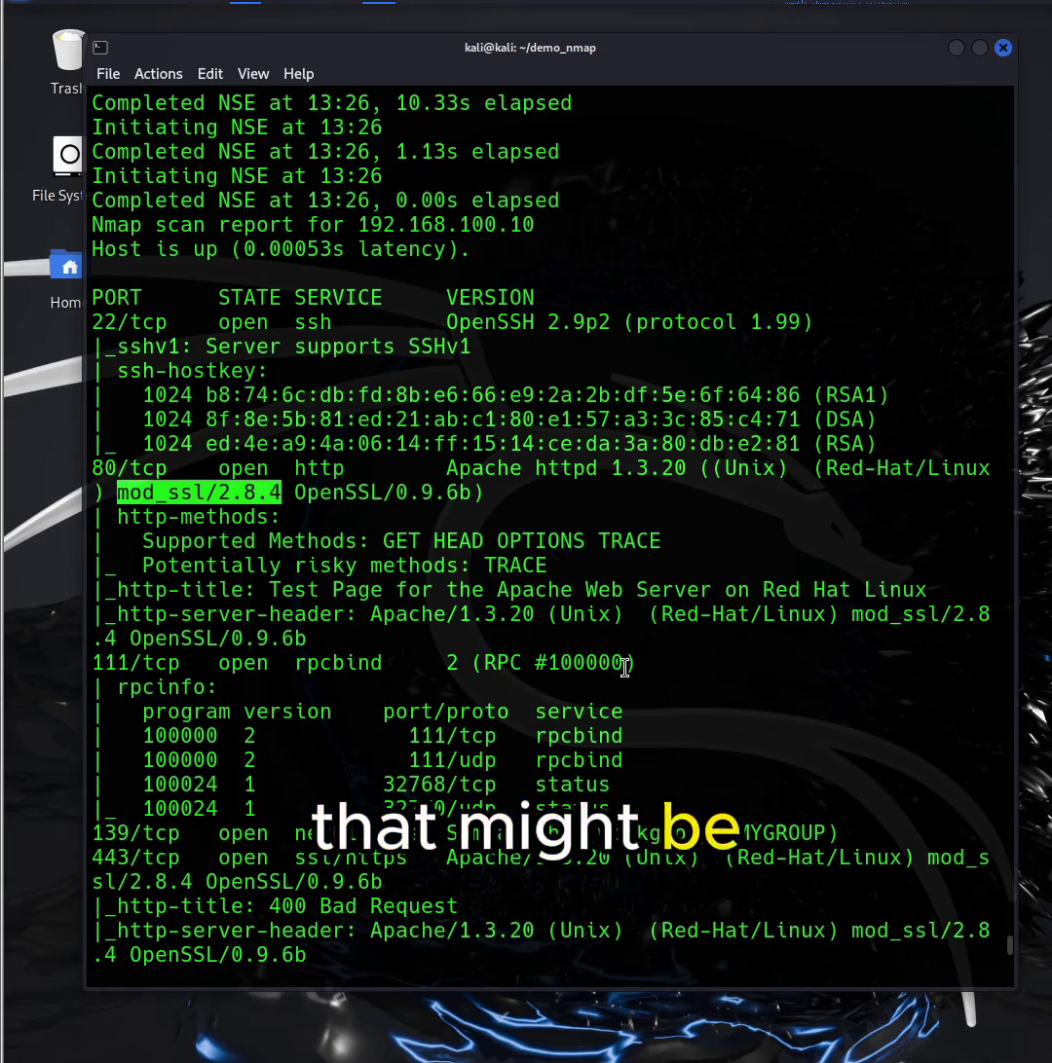
{"action": "scroll", "coordinate": [625, 667], "scroll_direction": "down", "scroll_amount": 2}
{"action": "scroll", "coordinate": [625, 666], "scroll_direction": "down", "scroll_amount": 1}
{"action": "scroll", "coordinate": [623, 674], "scroll_direction": "down", "scroll_amount": 1}
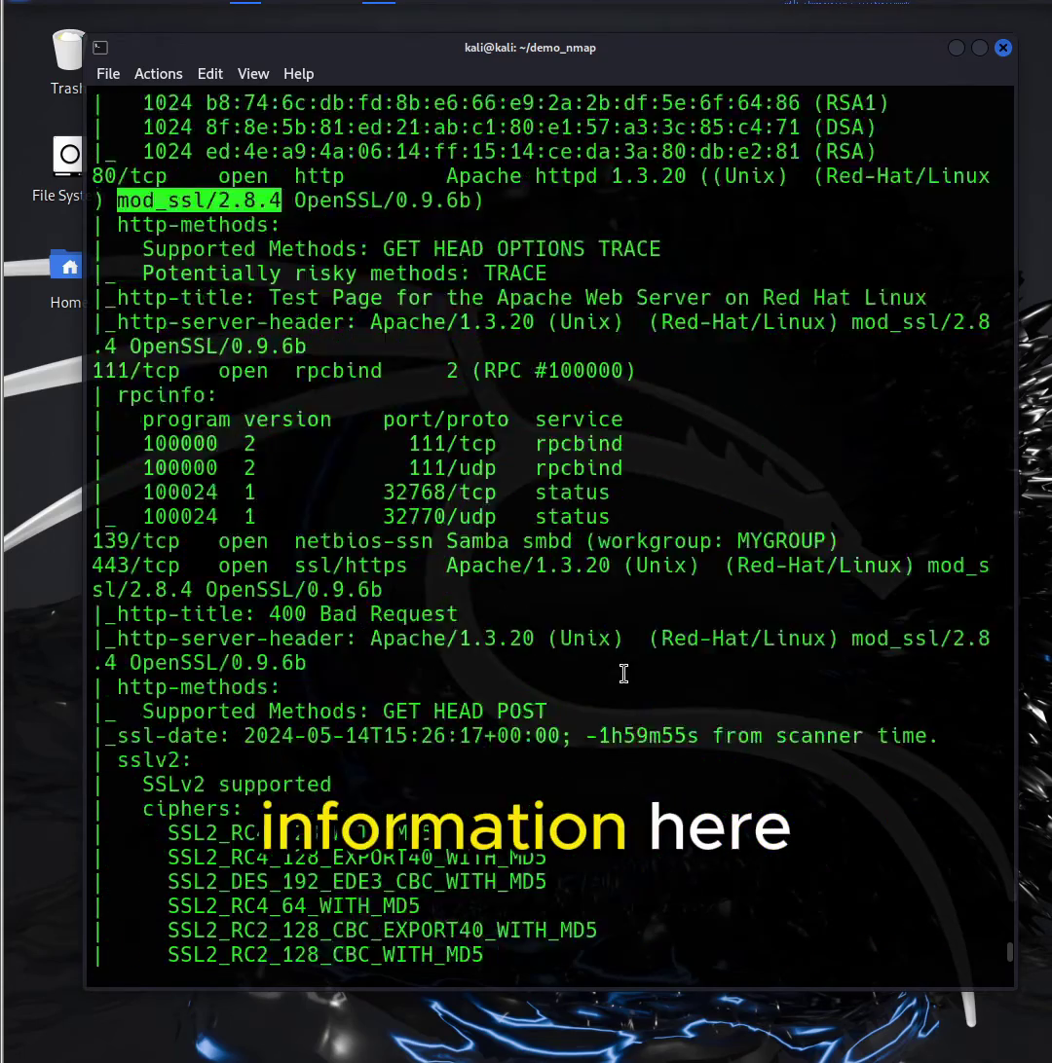
{"action": "scroll", "coordinate": [623, 674], "scroll_direction": "down", "scroll_amount": 4}
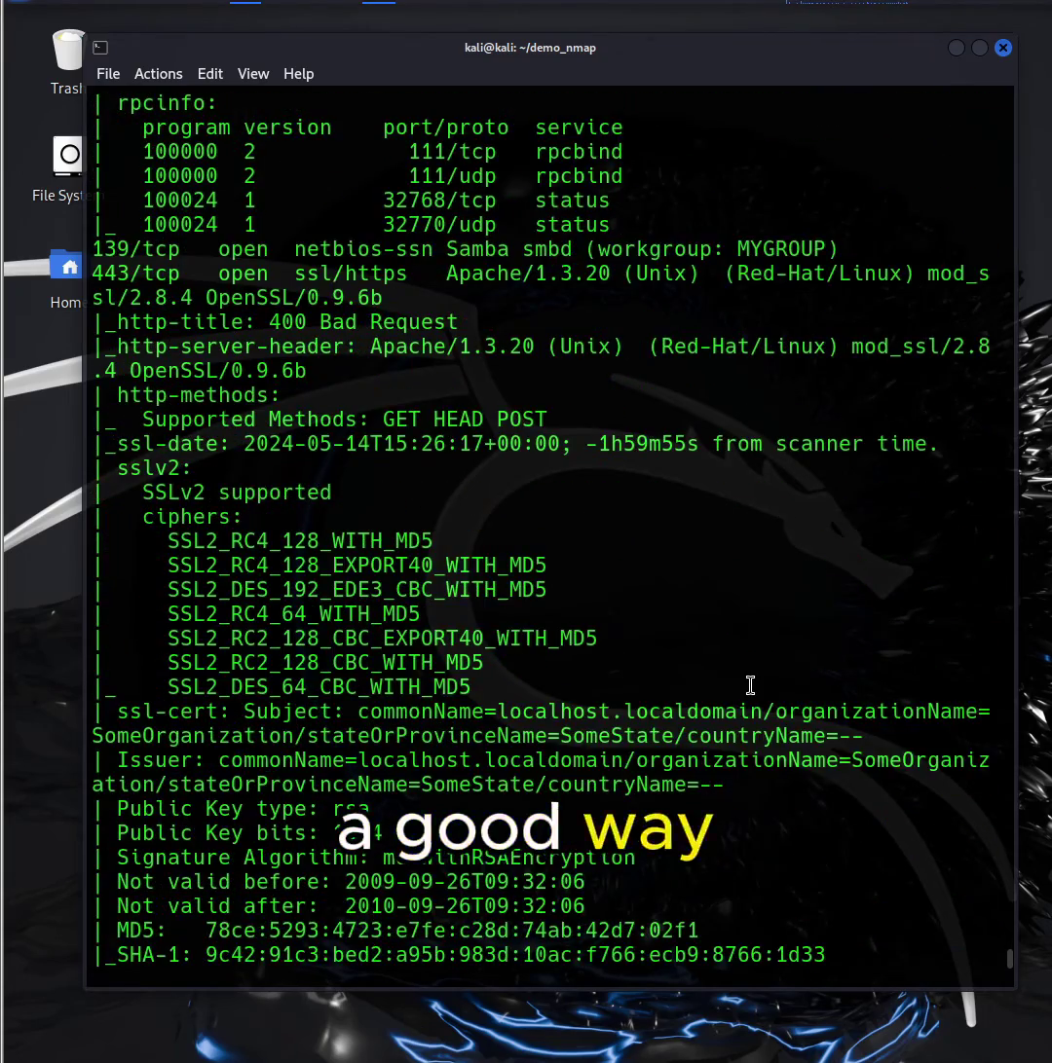
{"action": "scroll", "coordinate": [749, 685], "scroll_direction": "down", "scroll_amount": 1}
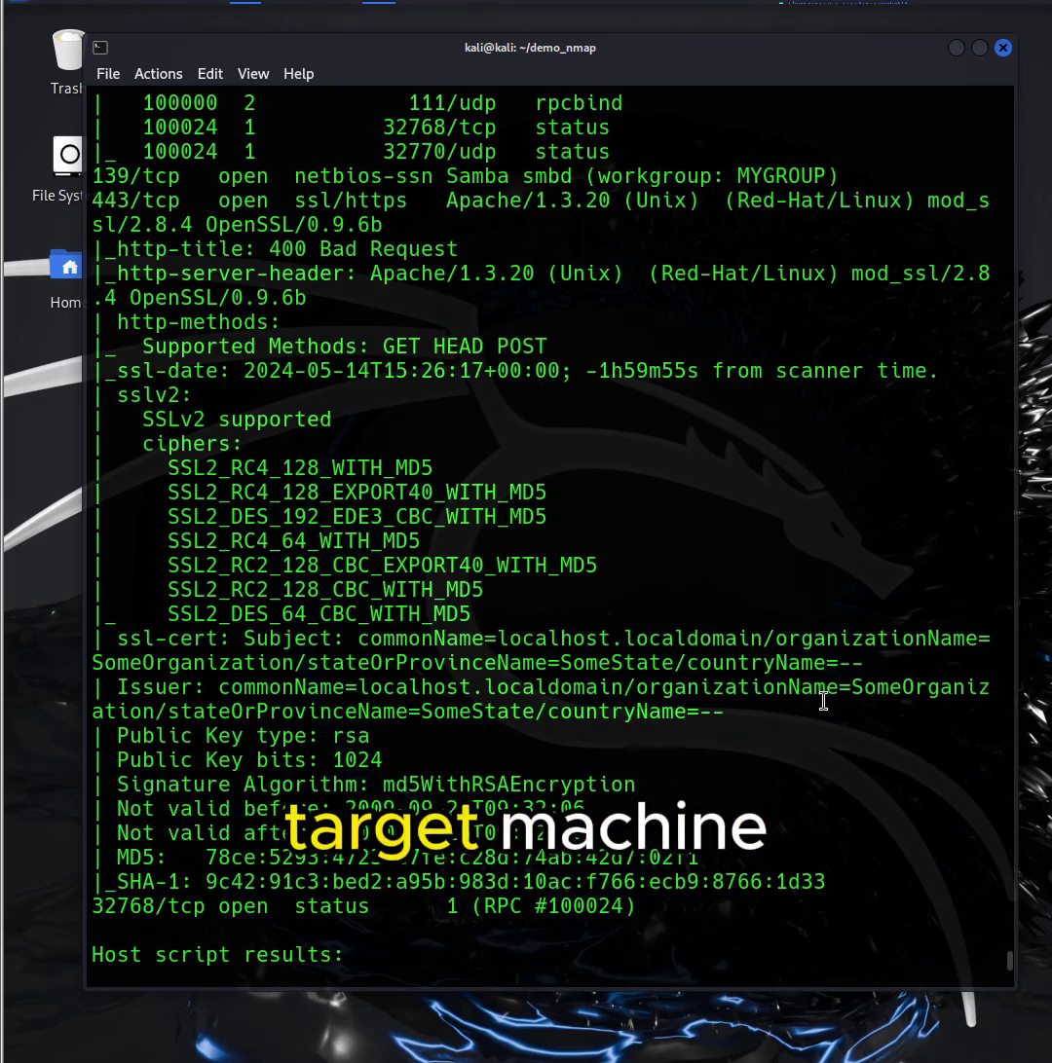
{"action": "scroll", "coordinate": [794, 698], "scroll_direction": "down", "scroll_amount": 5}
{"action": "scroll", "coordinate": [823, 701], "scroll_direction": "down", "scroll_amount": 5}
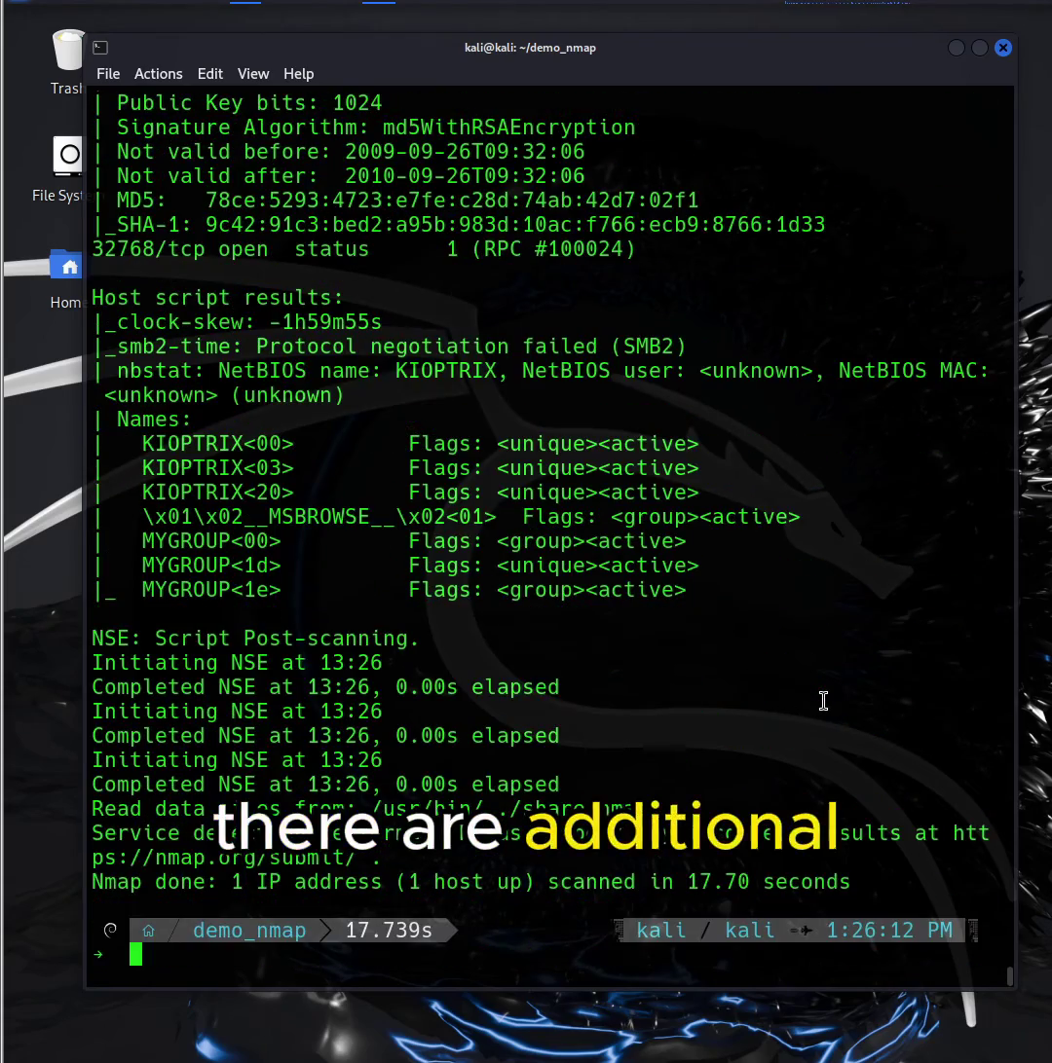